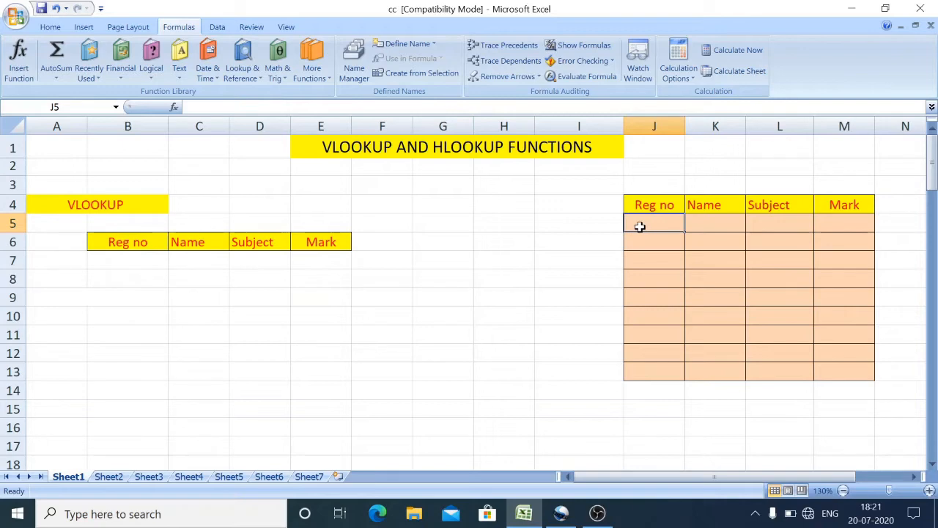
Step: Fill the Reg no column of the data table, J5:J13, with the series 101 to 109, starting from 101 and 102
type("101")
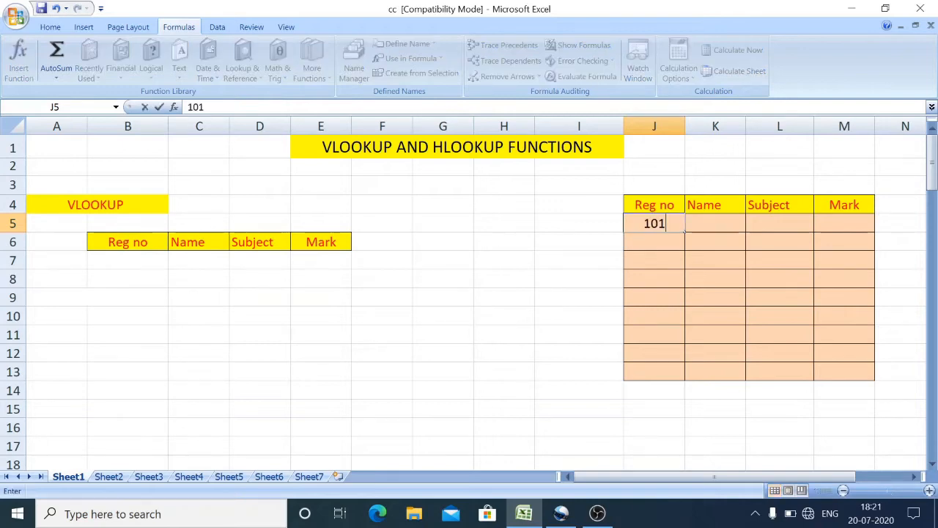
key("Return")
type("102")
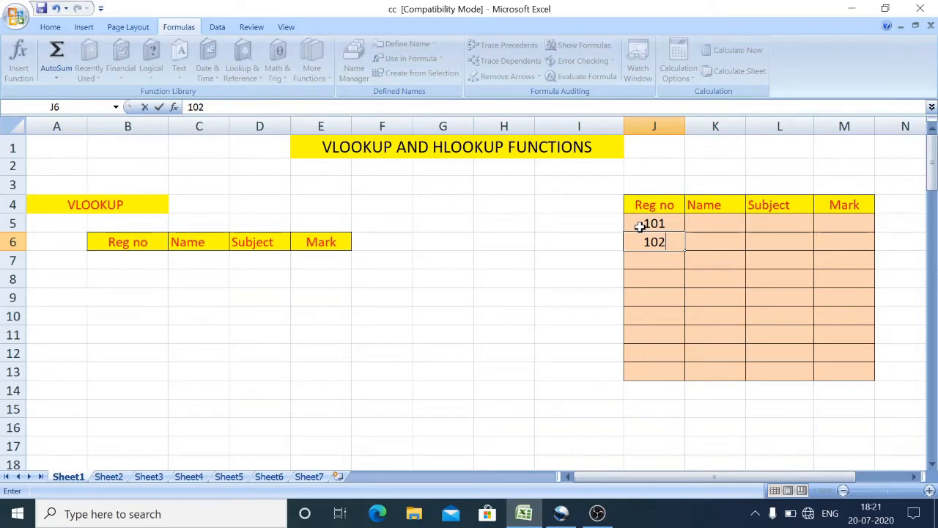
key("Return")
type(".")
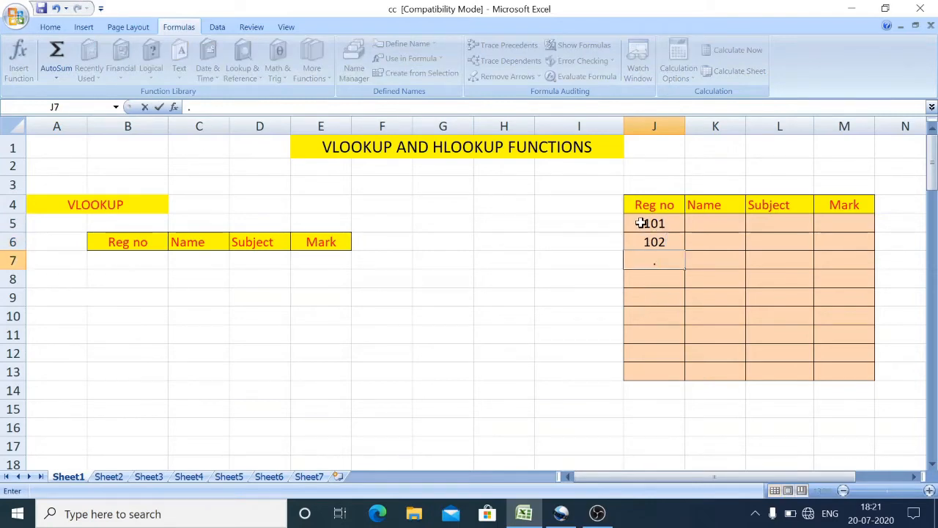
left_click(644, 225)
left_click_drag(645, 225, 645, 242)
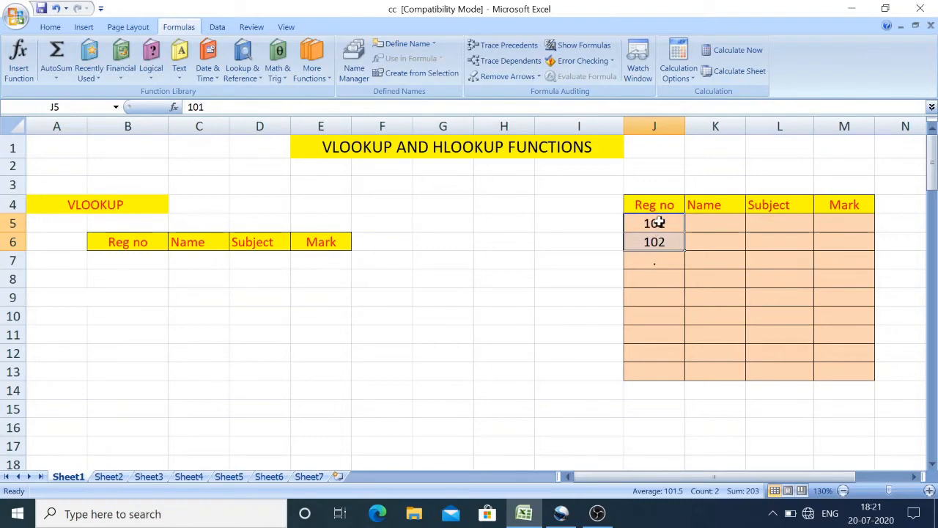
left_click_drag(684, 250, 684, 378)
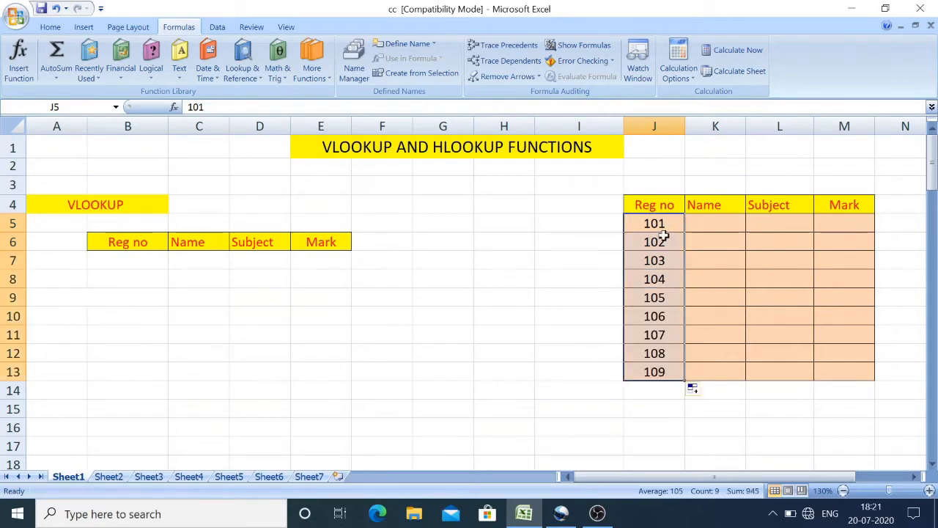
Step: Fill the Name column, K5:K13, with the series abc1 to abc9, starting from abc1 and abc2
left_click(707, 221)
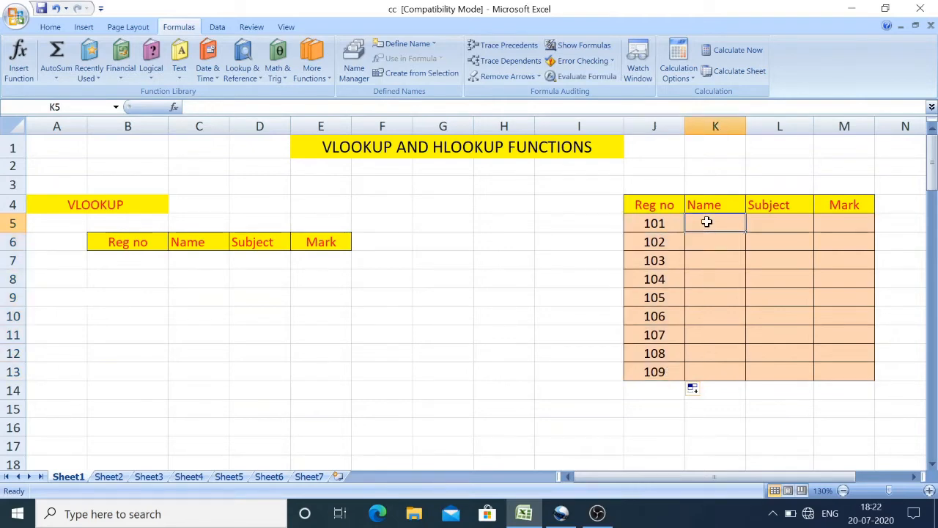
type("abc1")
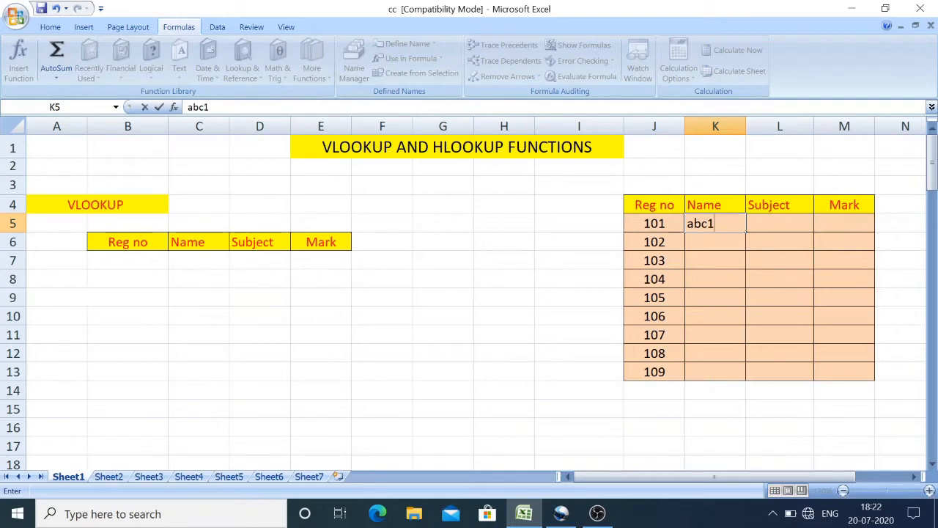
left_click(718, 245)
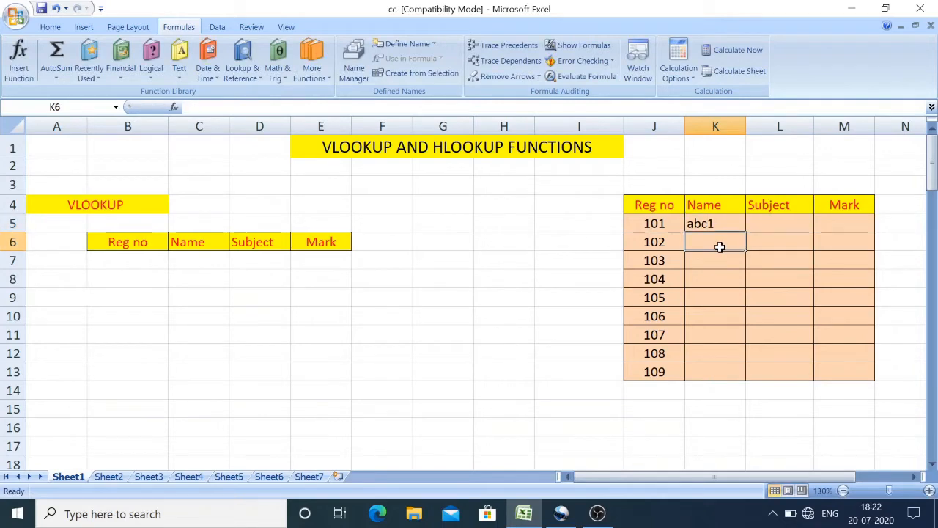
type("abc2")
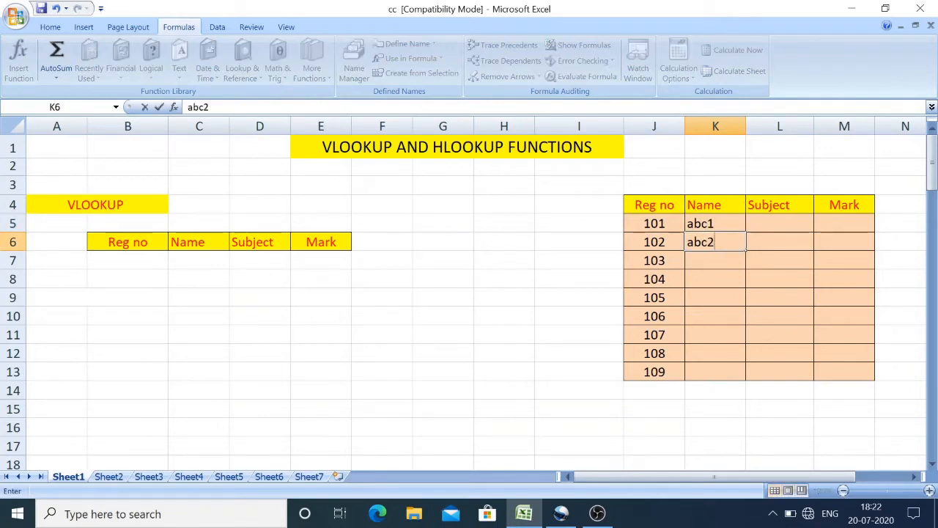
left_click(709, 225)
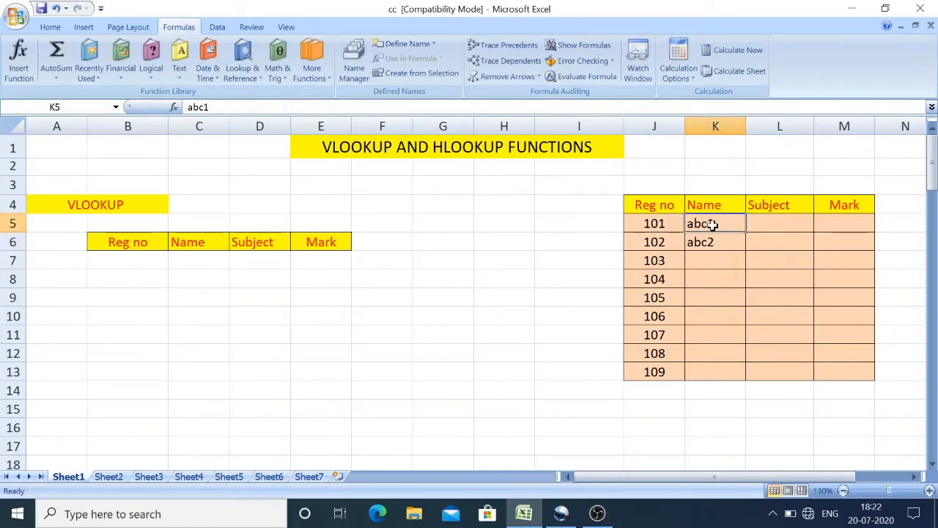
left_click_drag(712, 223, 711, 241)
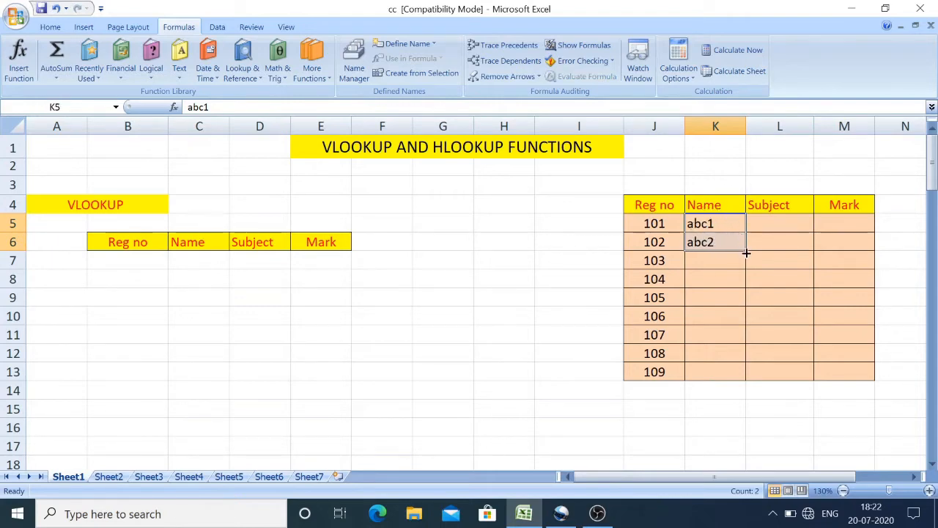
left_click_drag(746, 251, 748, 382)
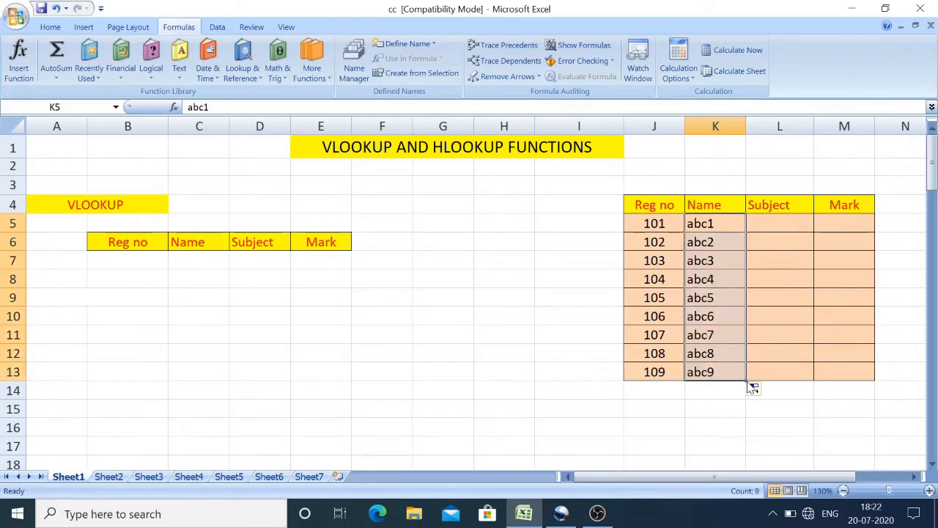
Step: Enter maths, physics and computers in L5:L7 and repeat the pattern down the Subject column to L13
left_click(771, 225)
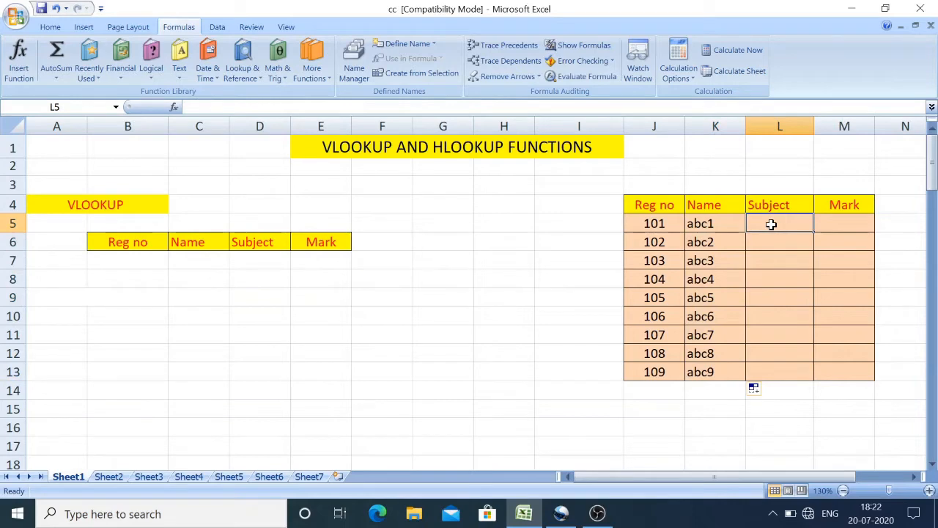
type("math")
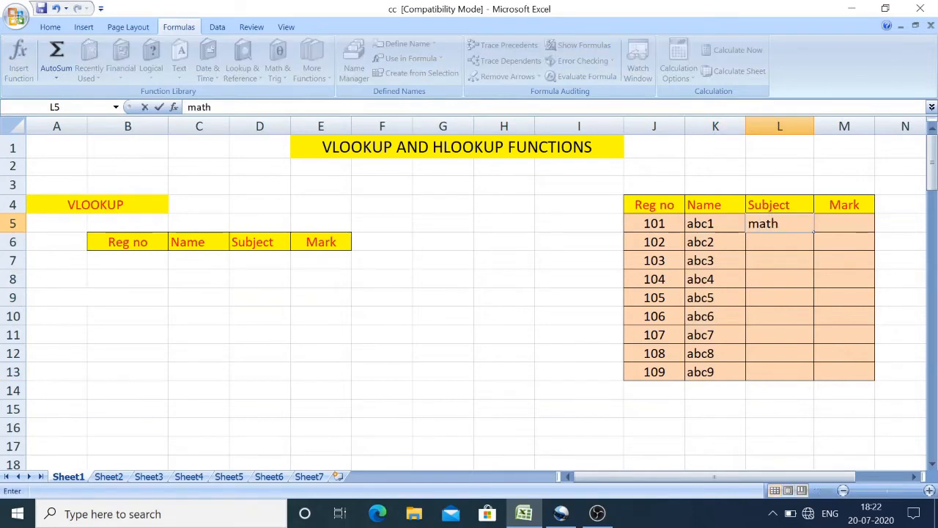
type("s")
key("Return")
type("ph")
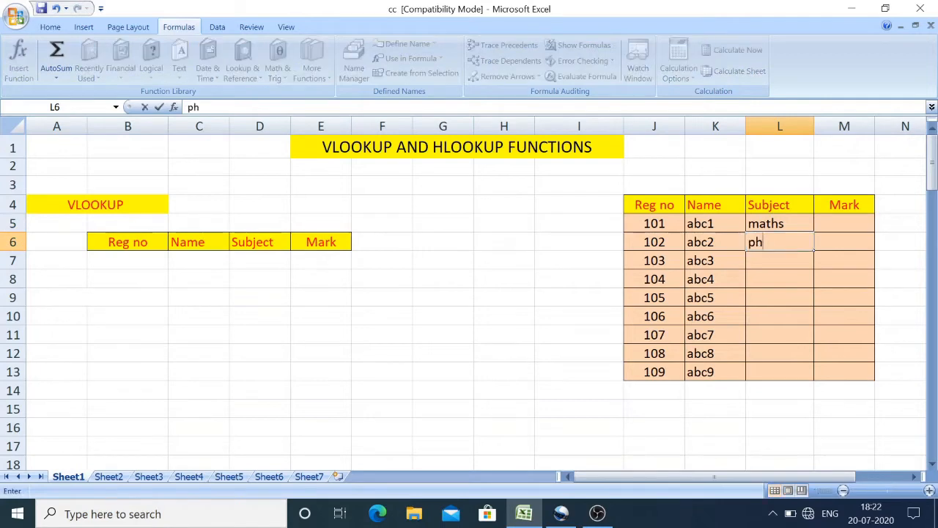
type("ysics")
key("Return")
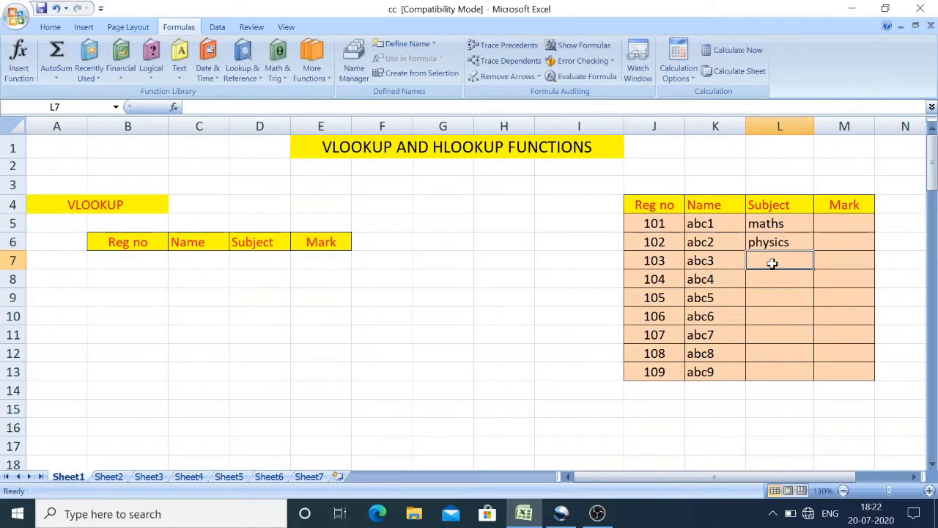
type("comp")
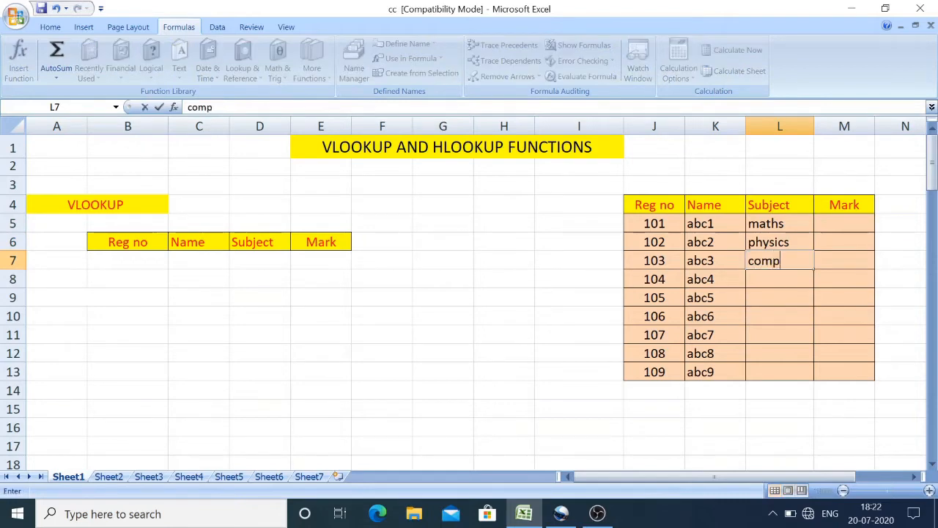
type("uters")
left_click_drag(777, 223, 779, 264)
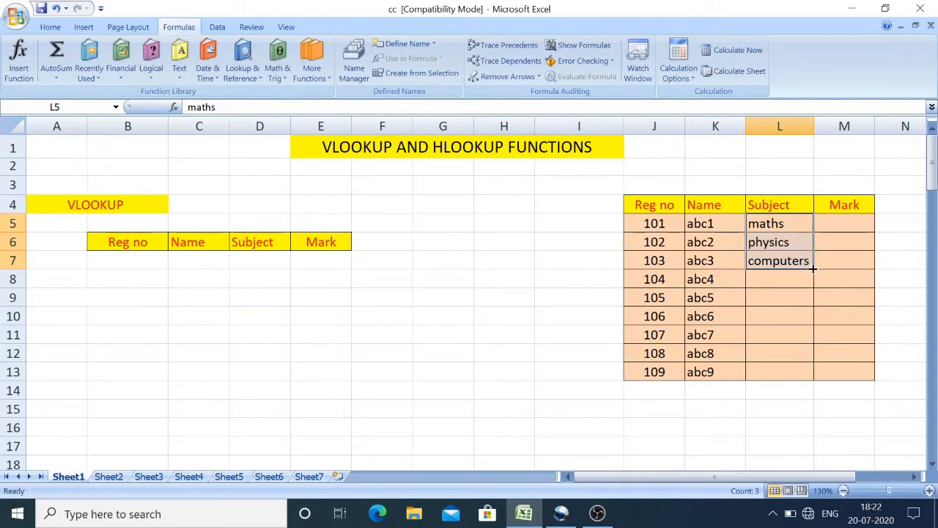
left_click_drag(813, 269, 813, 379)
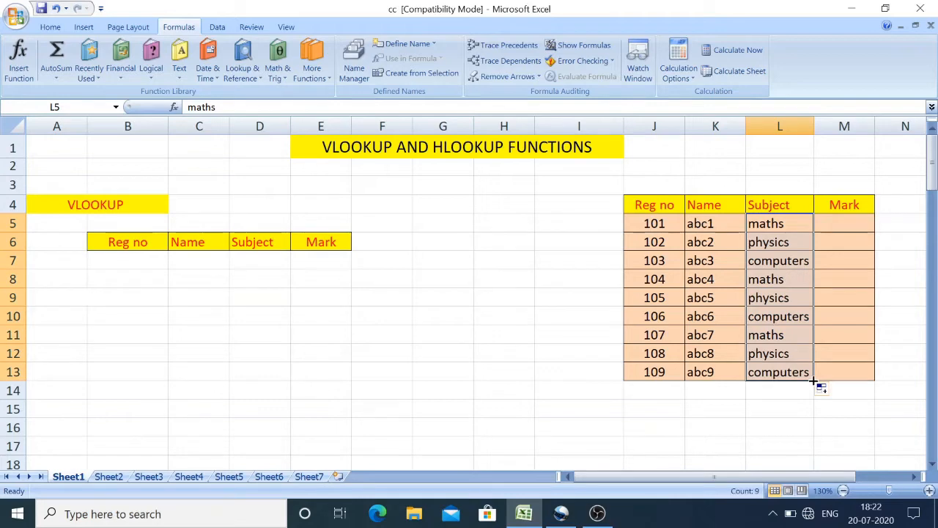
Step: Enter the marks 55, 65, 45, 28, 35, 85, 76, 58 and 65 down the Mark column in M5:M13
left_click(849, 222)
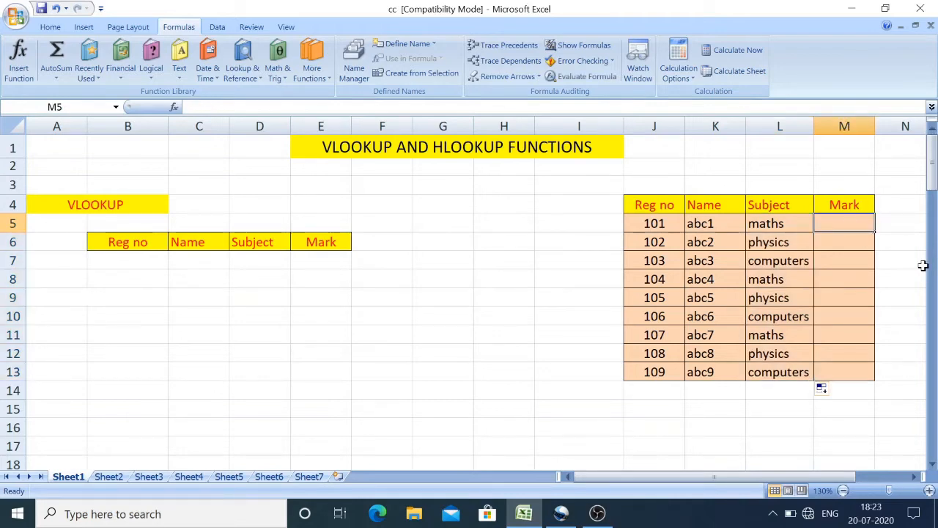
type("55")
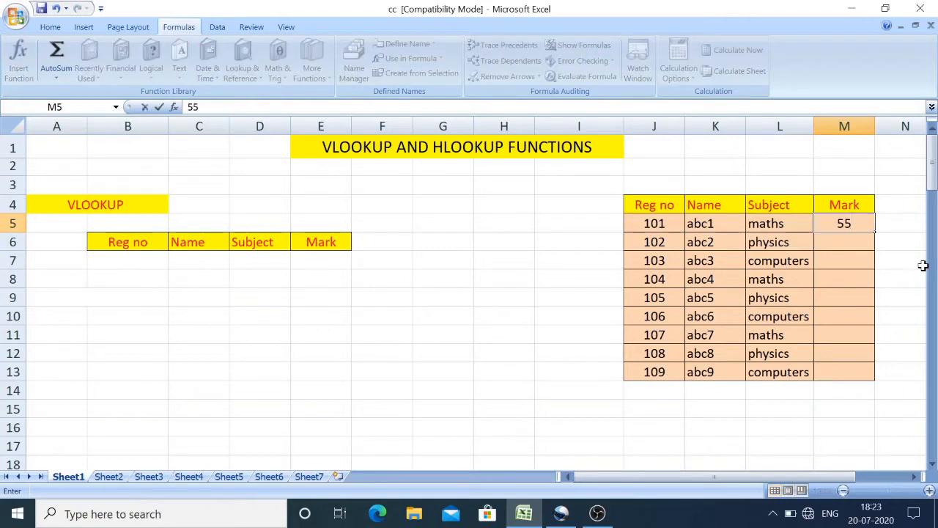
key("Return")
type("65")
key("Return")
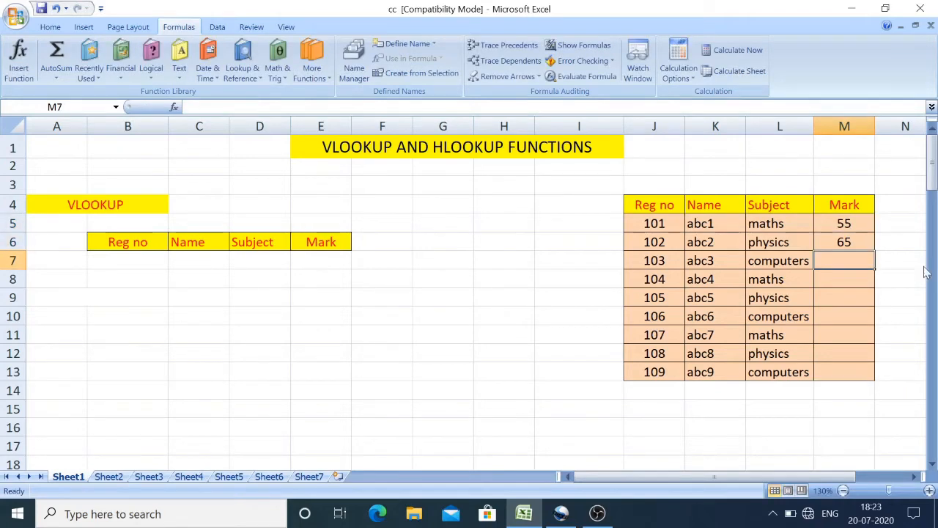
type("45")
key("Return")
type("28")
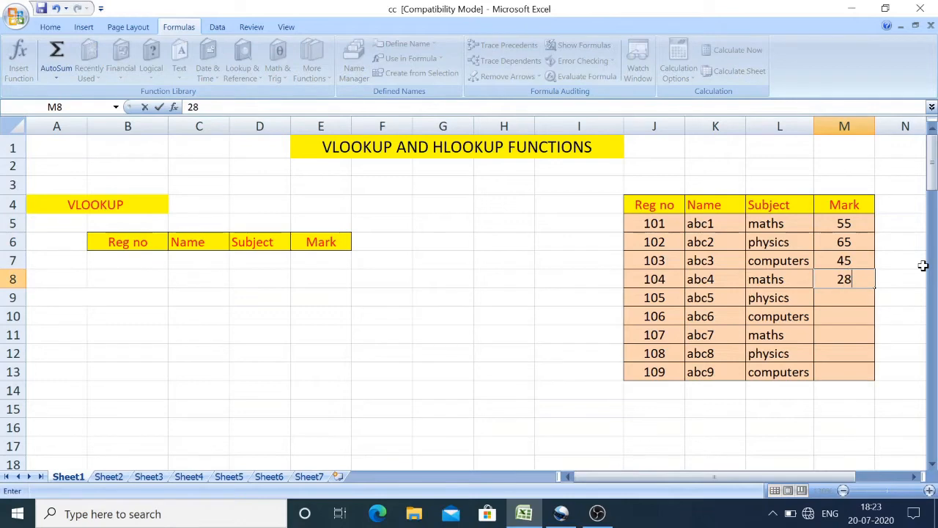
key("Return")
type("35")
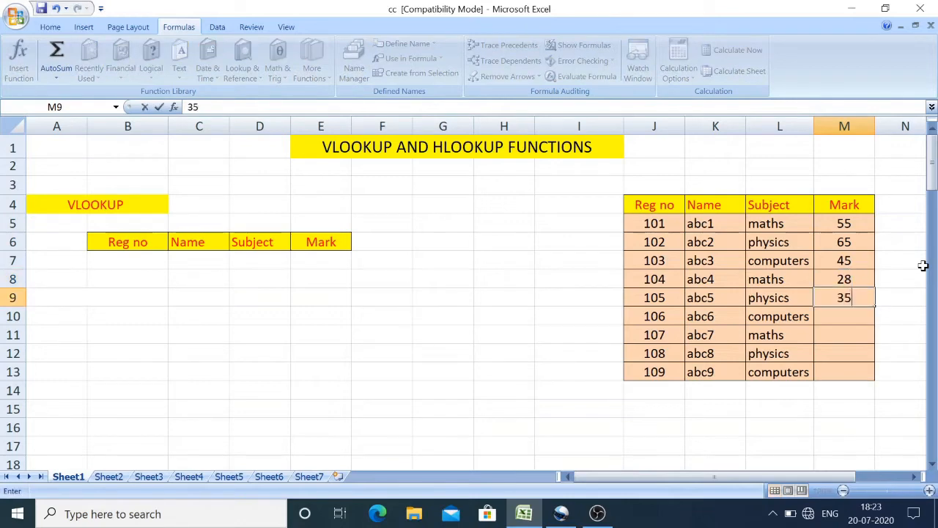
key("Return")
type("85")
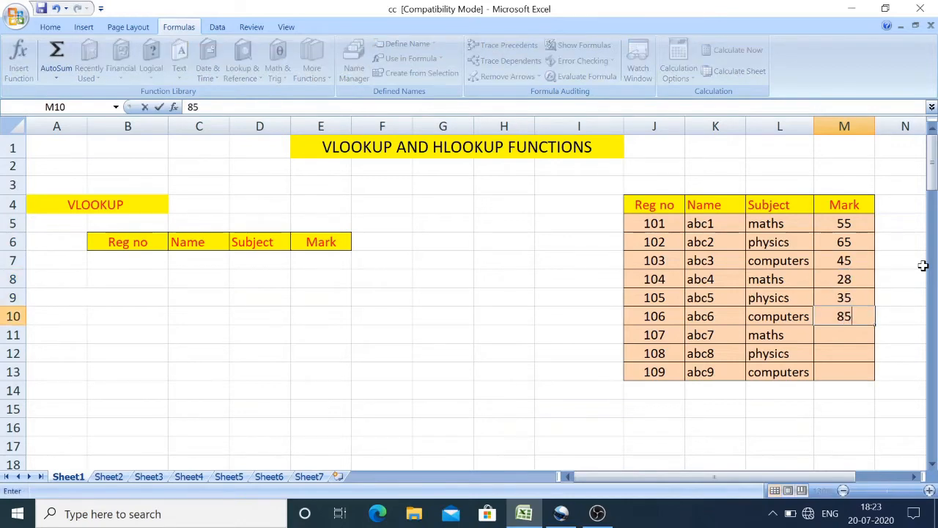
key("Return")
type("76")
key("Return")
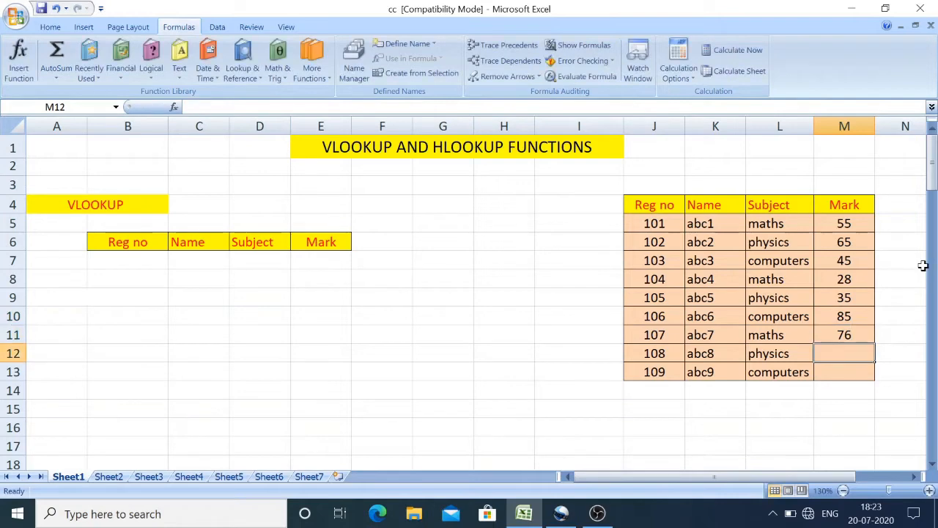
type("58")
key("Return")
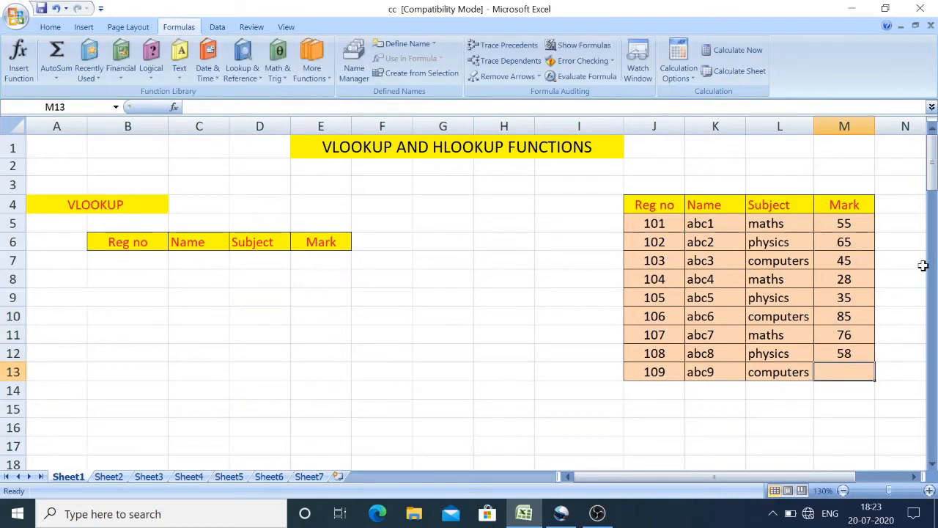
type("65")
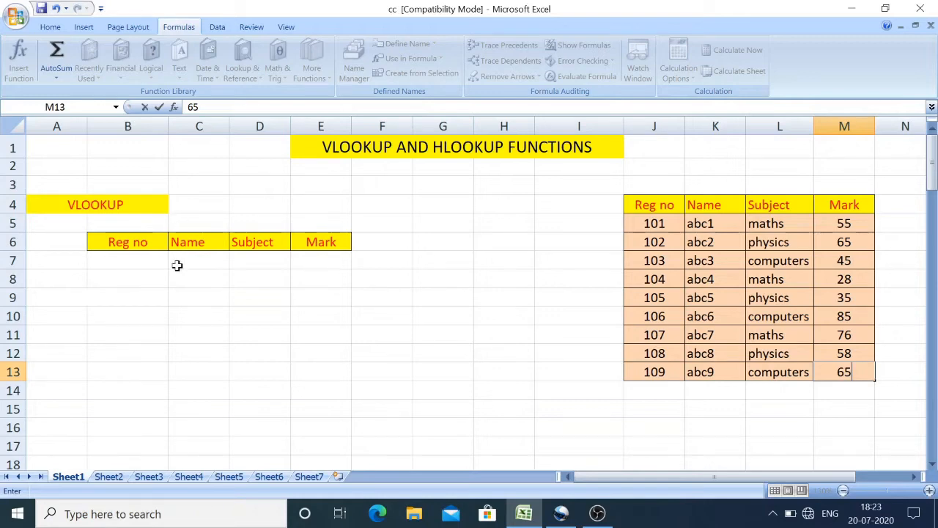
Step: Enter 105 as the Reg no in cell B7 of the VLOOKUP table
left_click(149, 258)
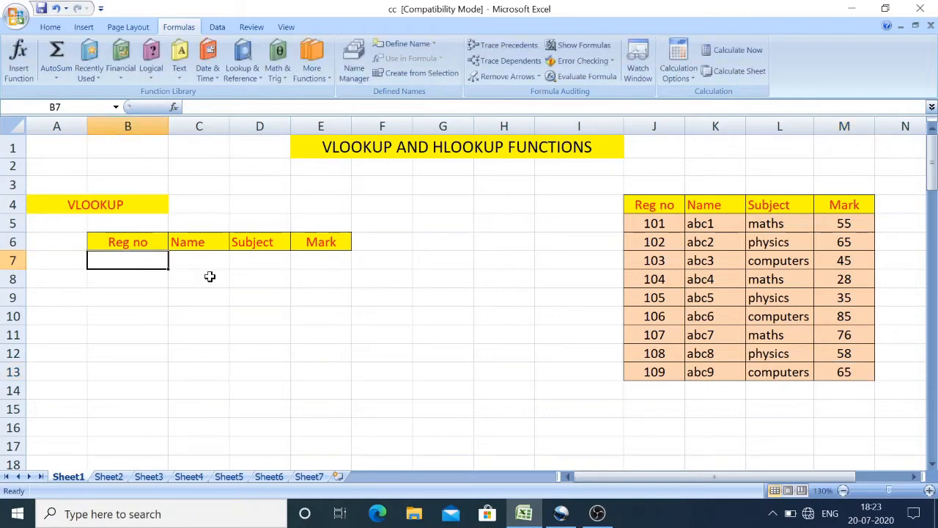
type("10")
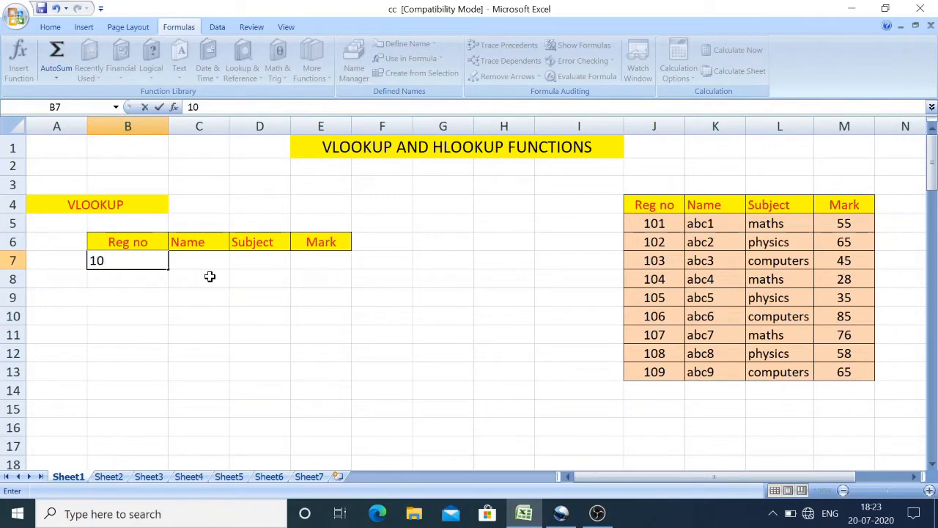
type("5")
Step: Enter =VLOOKUP(B7,$J$4:$M$13,2,0) in cell C7 to retrieve the student's name from the marks table
left_click(210, 261)
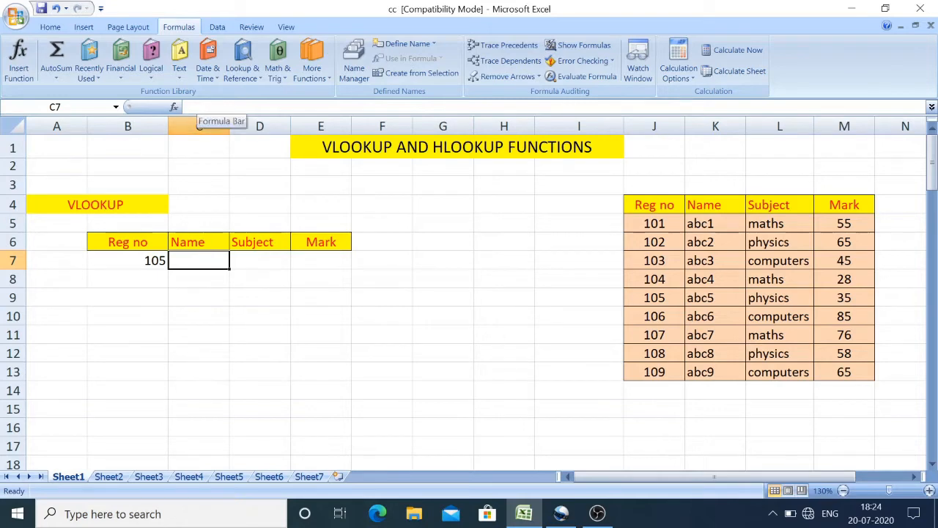
left_click(199, 110)
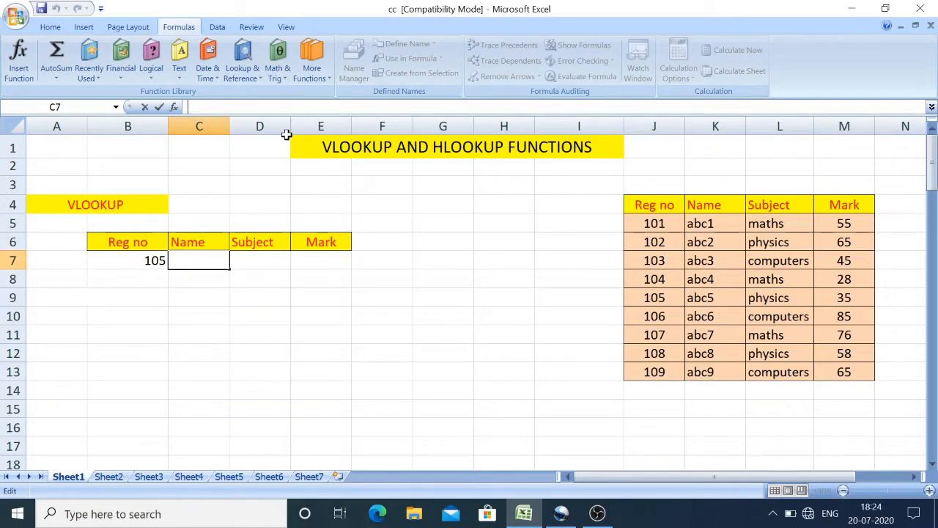
type("=vl")
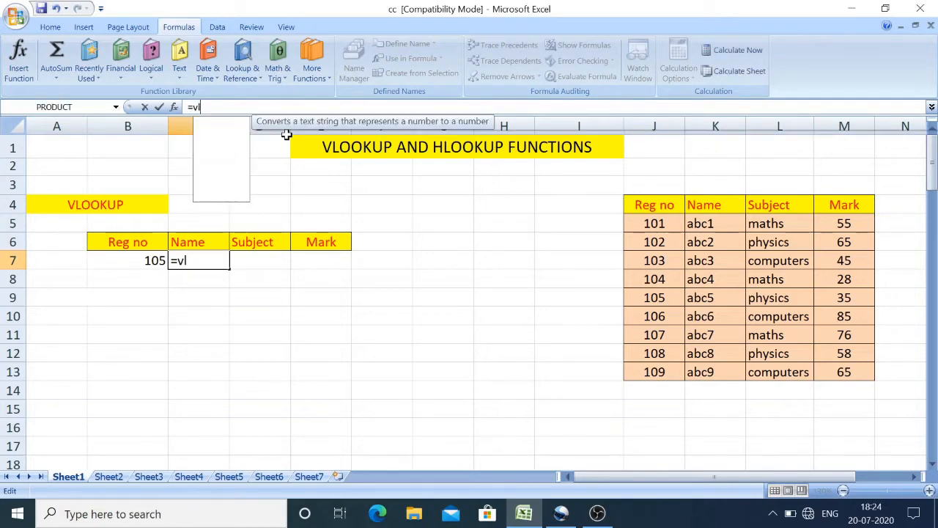
type("ooku")
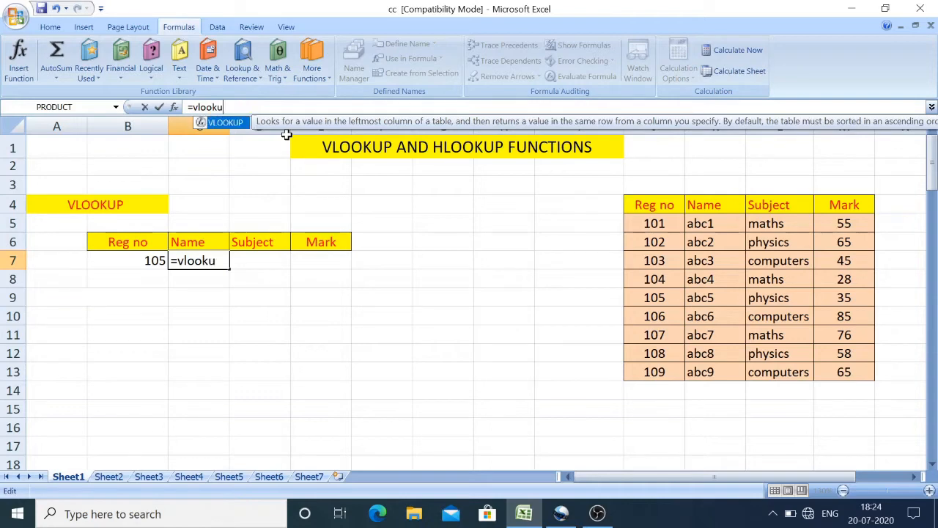
type("p(")
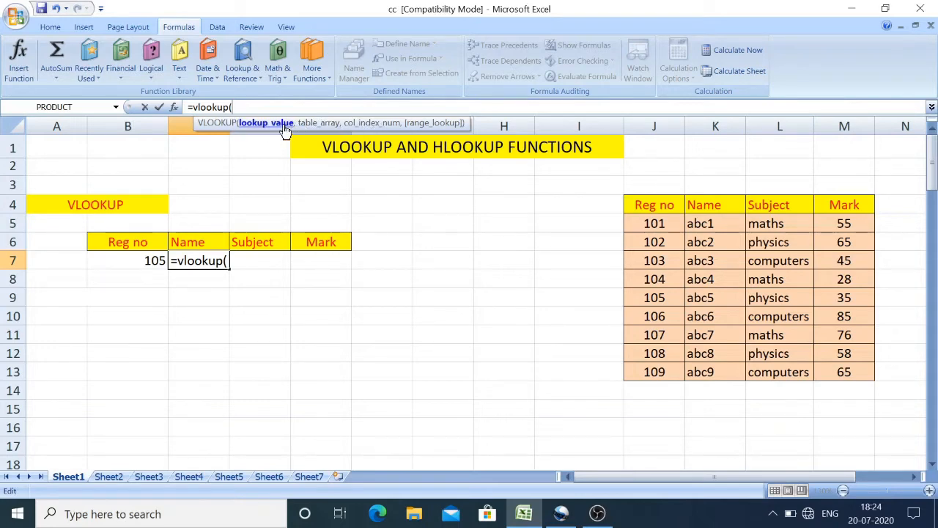
left_click(146, 261)
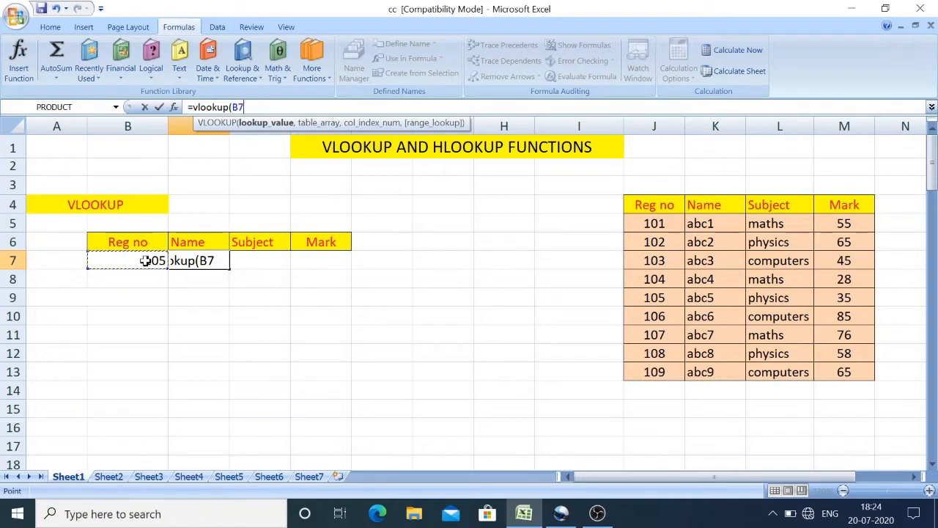
type(",")
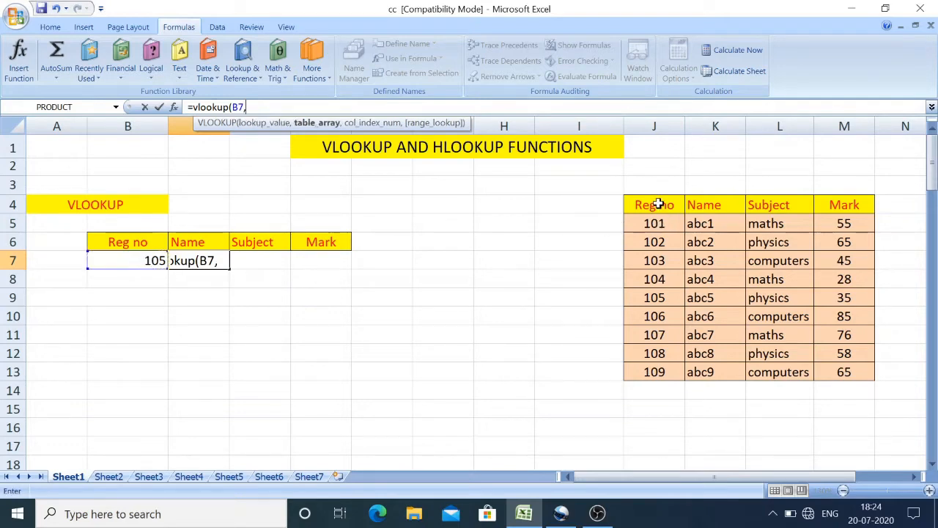
left_click_drag(660, 205, 854, 372)
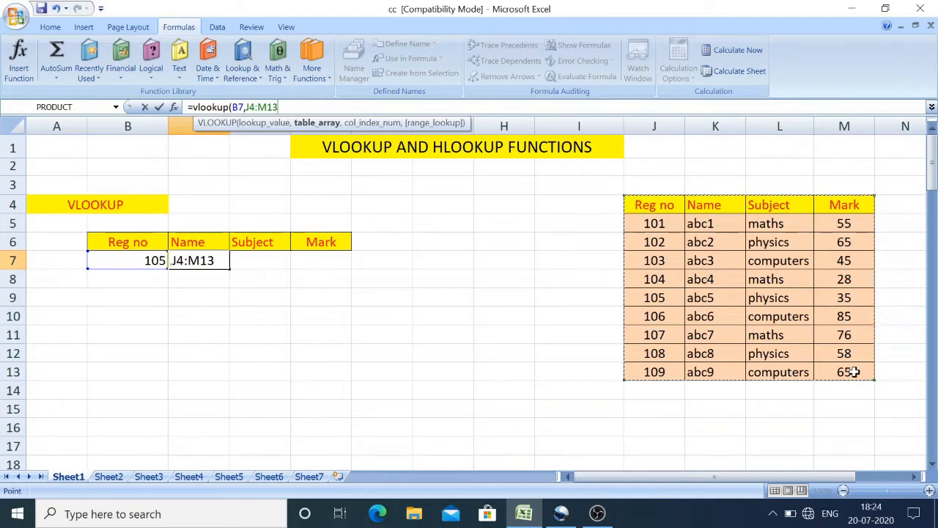
key("F4")
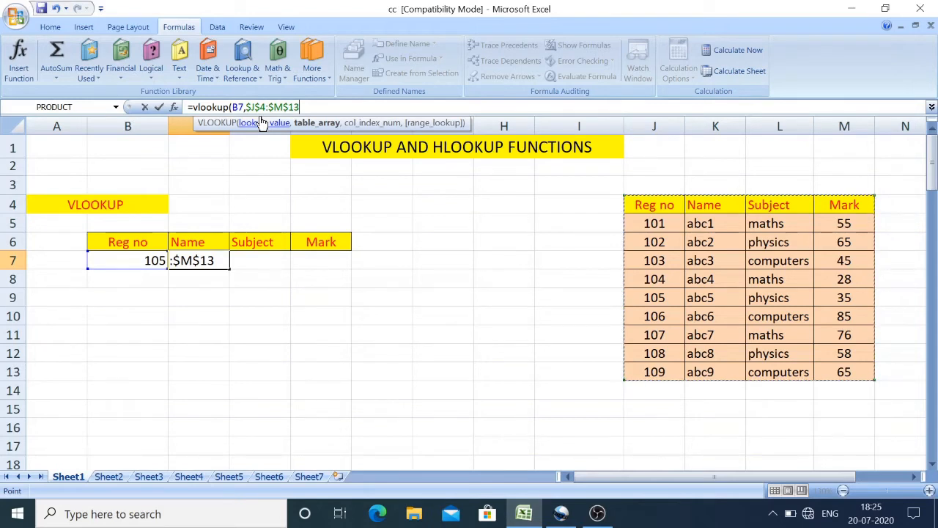
type(",")
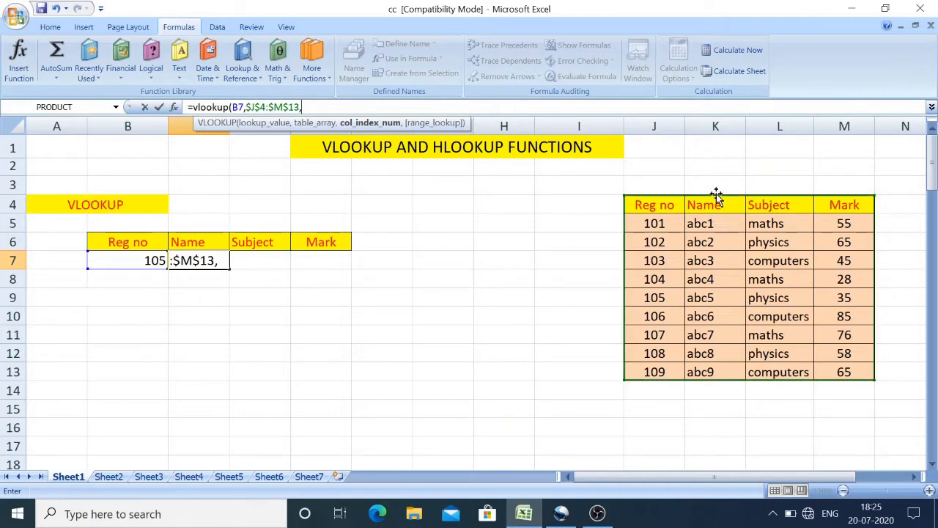
type("2,")
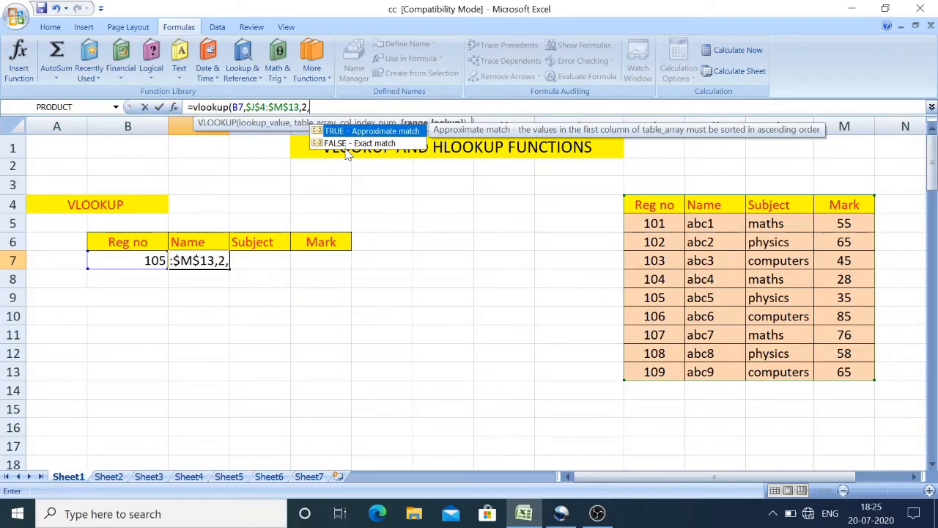
type("0")
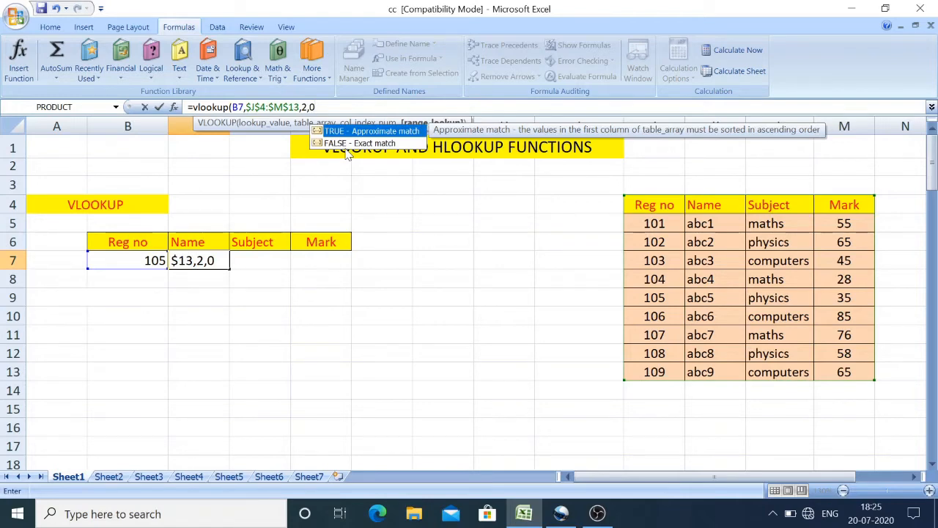
type(")")
key("Return")
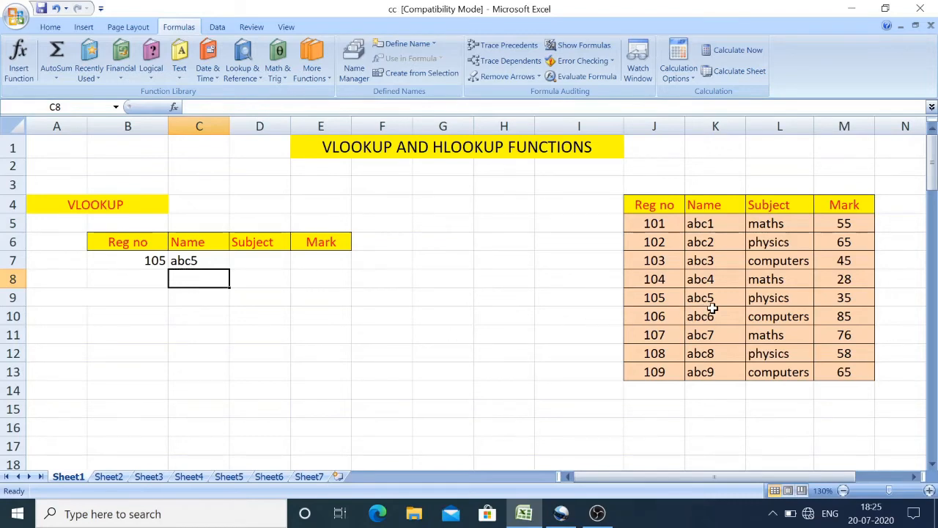
left_click(205, 261)
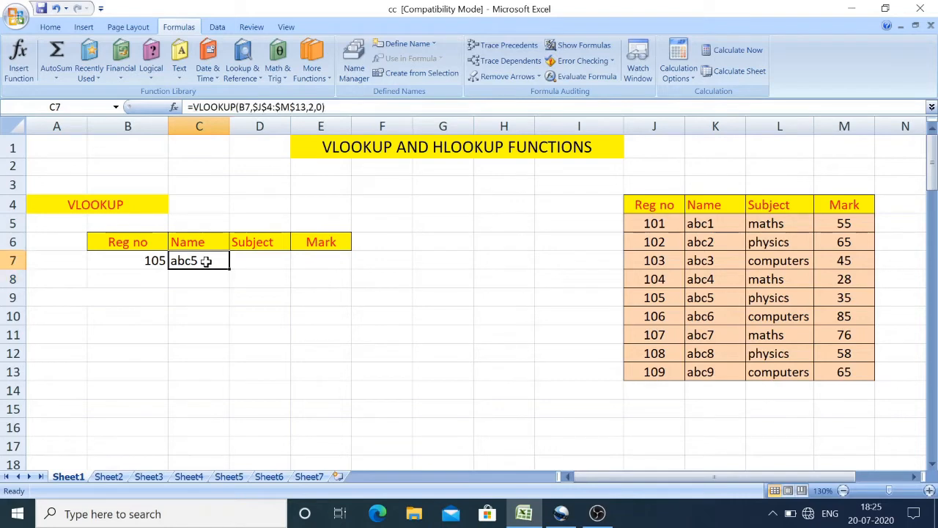
Step: Enter =VLOOKUP(B7,$J$4:$M$13,3,0) in cell D7 to retrieve the student's subject
left_click(252, 262)
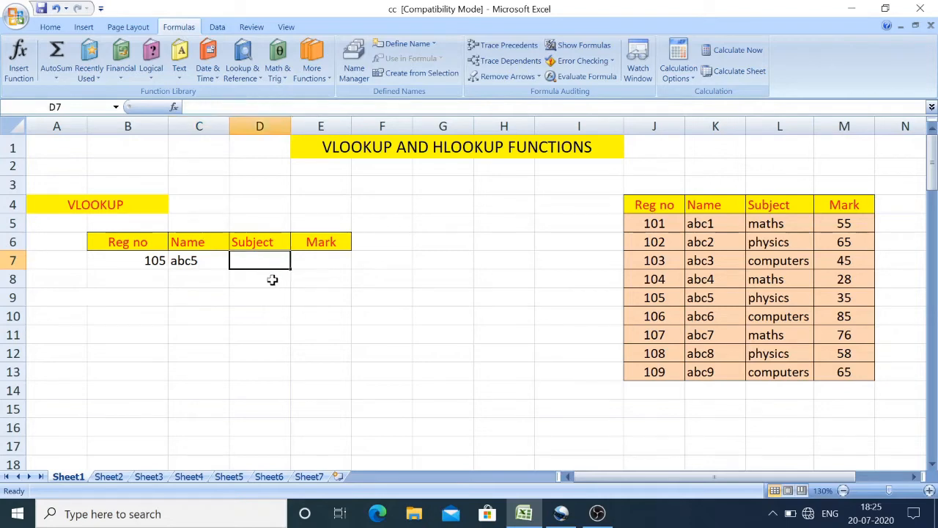
key("F2")
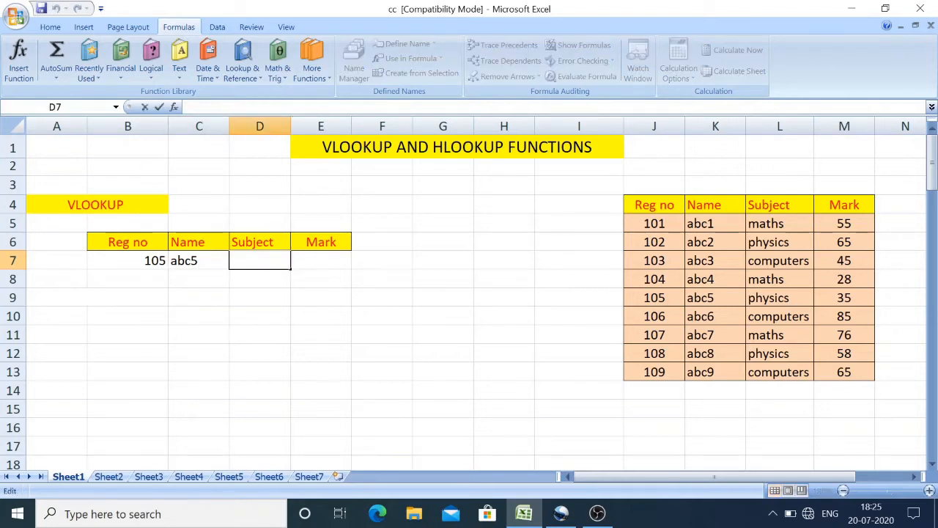
type("=v")
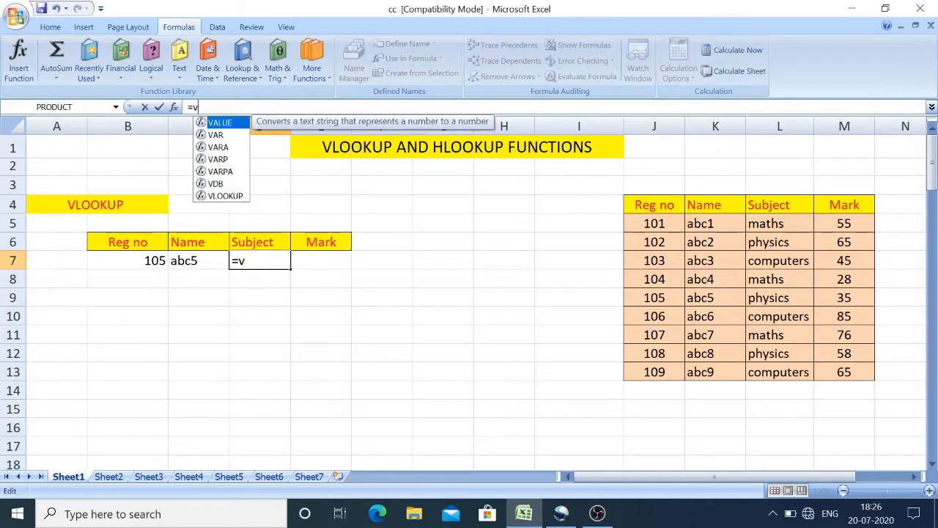
type("lookup")
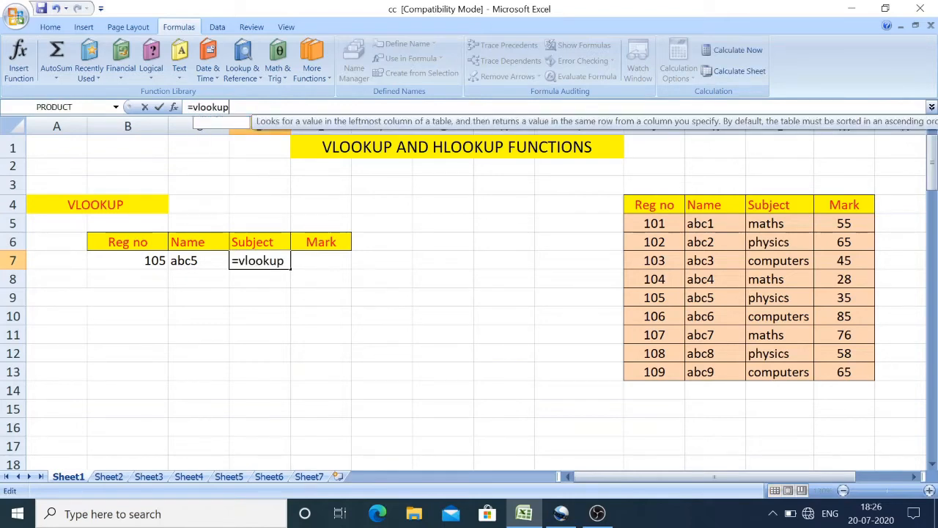
type("(")
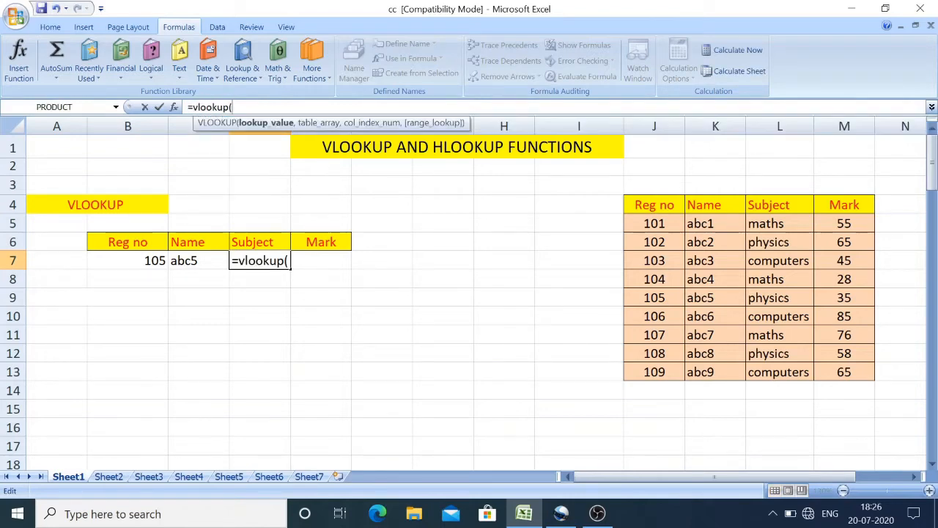
left_click(139, 260)
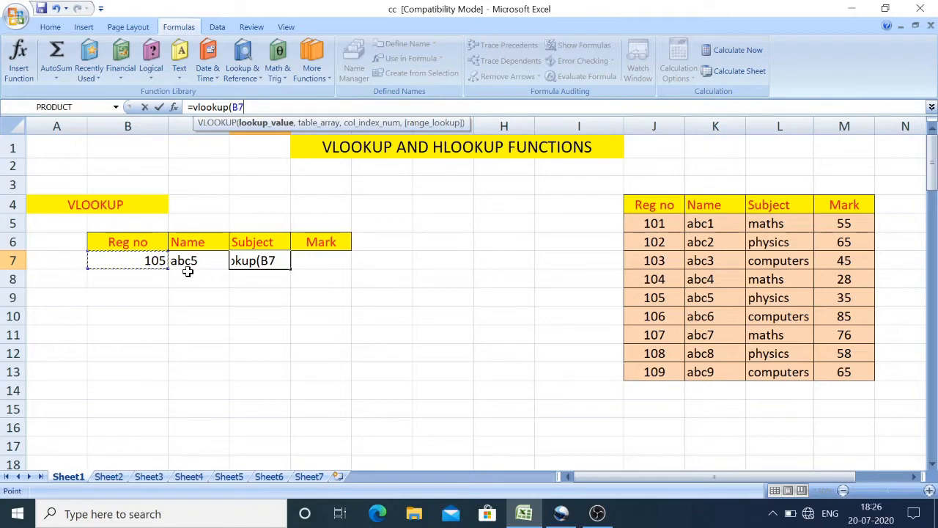
type(",")
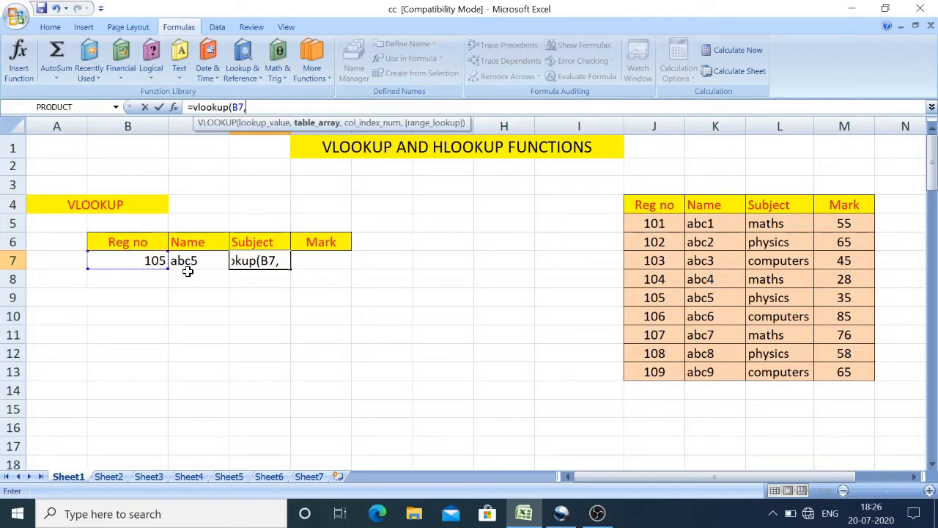
left_click_drag(636, 206, 852, 372)
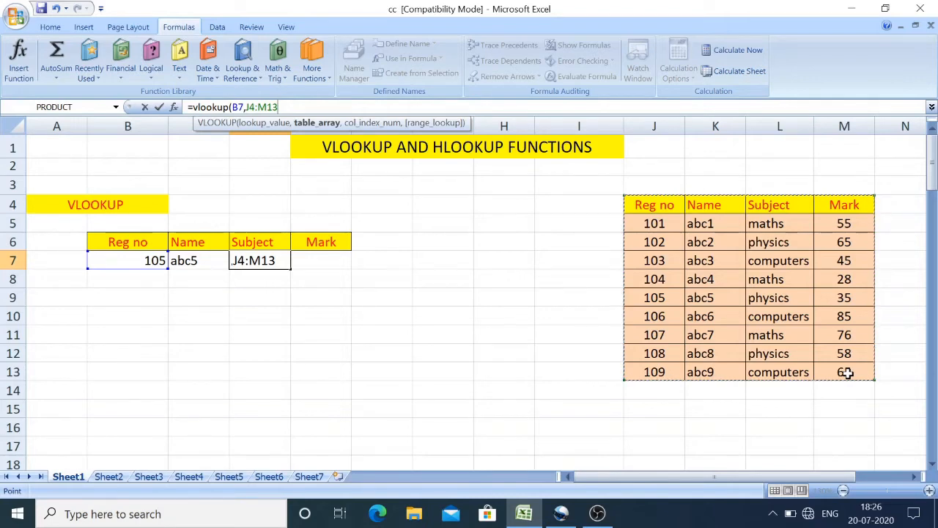
key("F4")
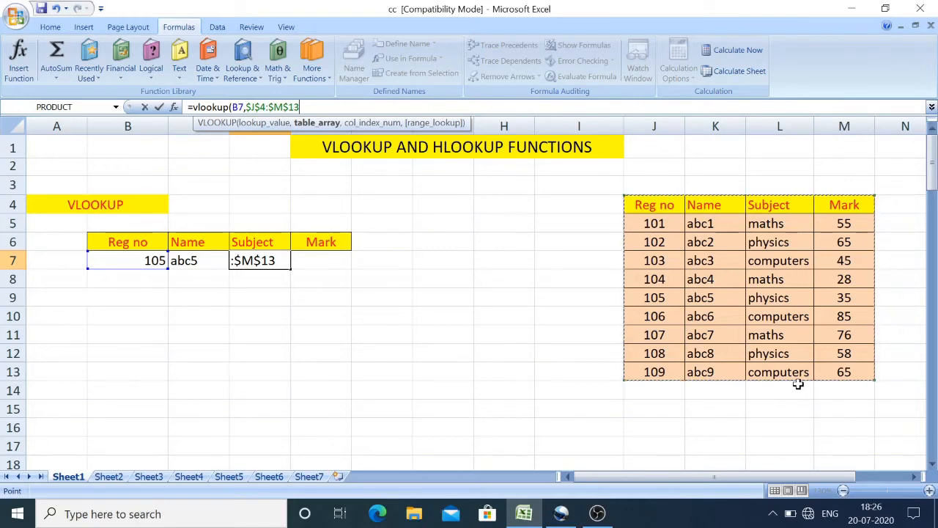
type(",")
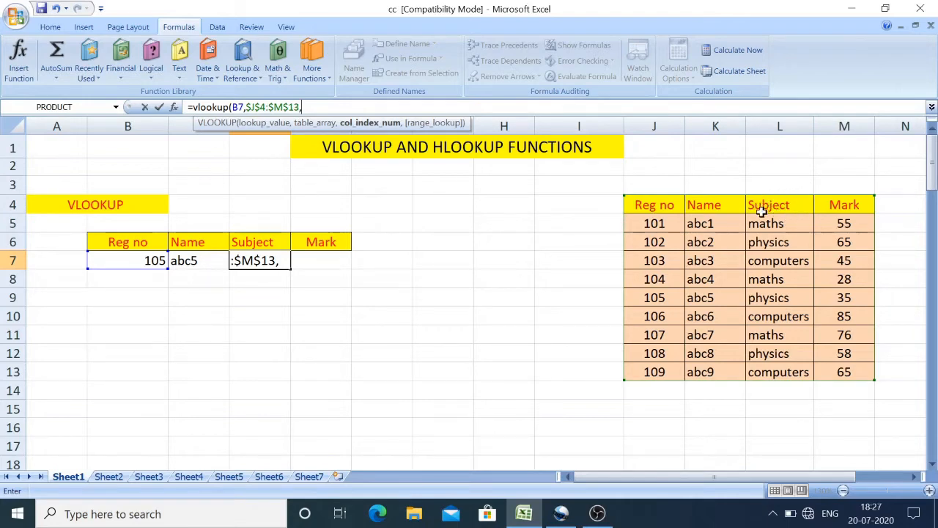
type("3,")
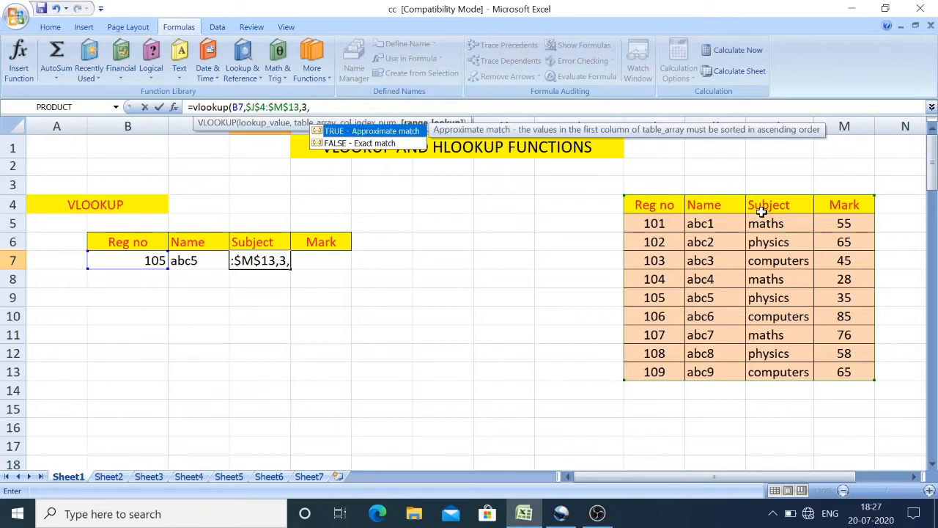
type("0)")
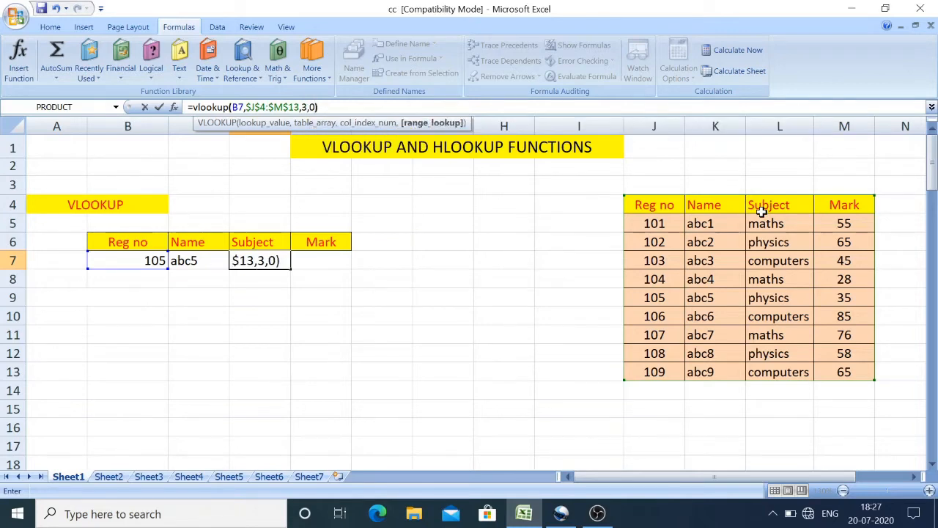
key("Return")
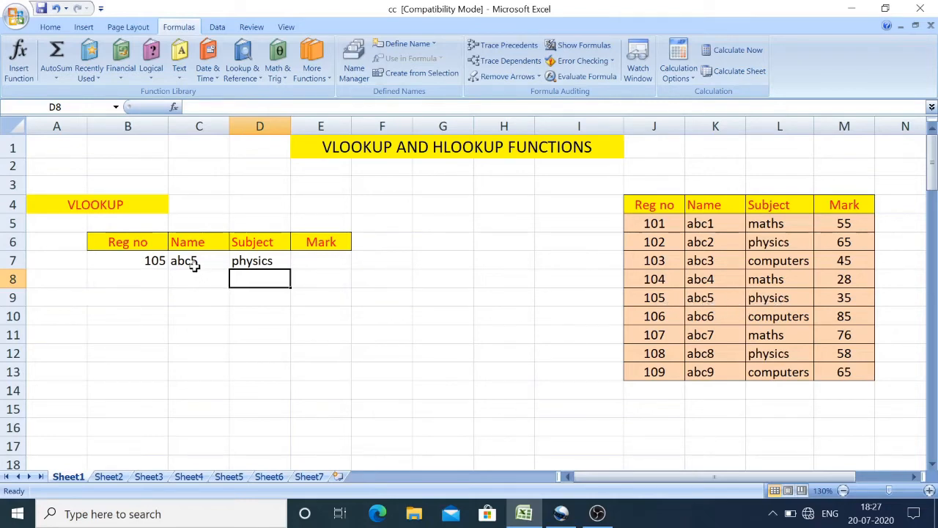
Step: Enter =VLOOKUP(B7,$J$4:$M$13,4,0) in cell E7 to retrieve the student's mark from the marks table
left_click(319, 259)
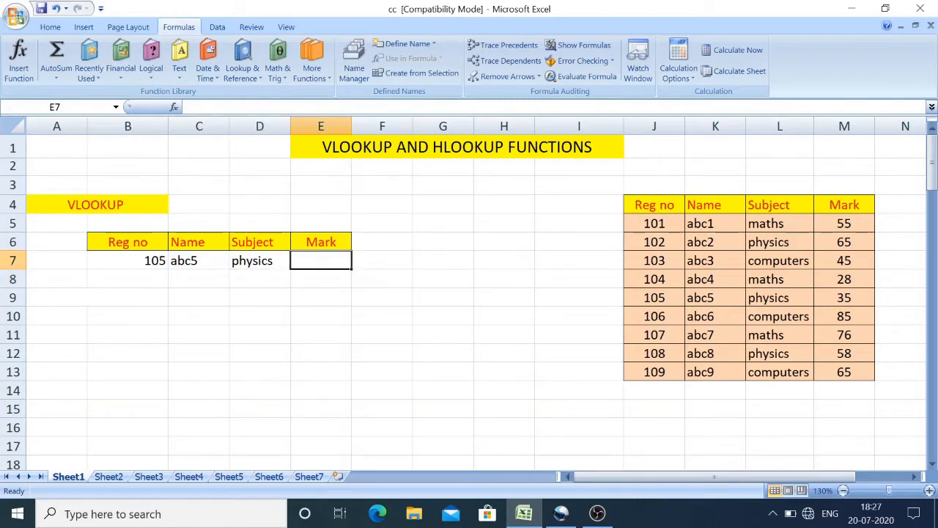
left_click(199, 108)
type("=")
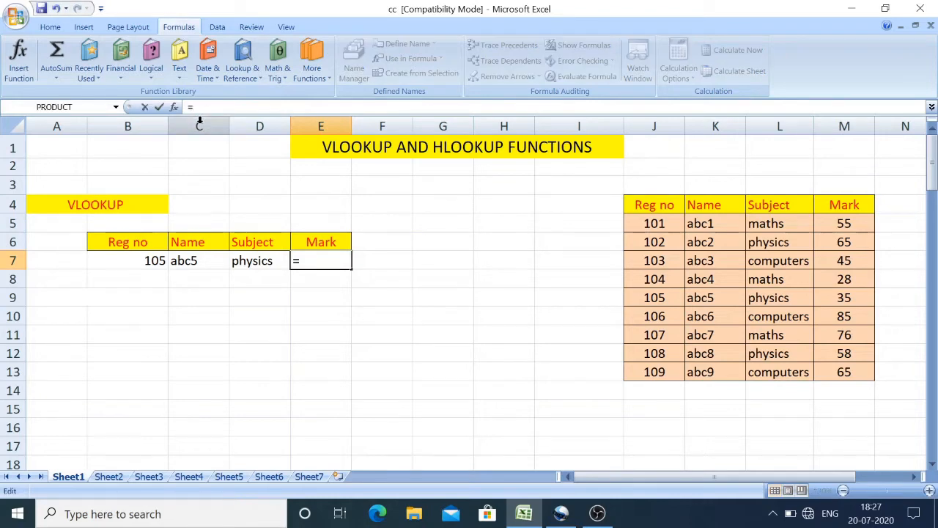
type("vlookup(")
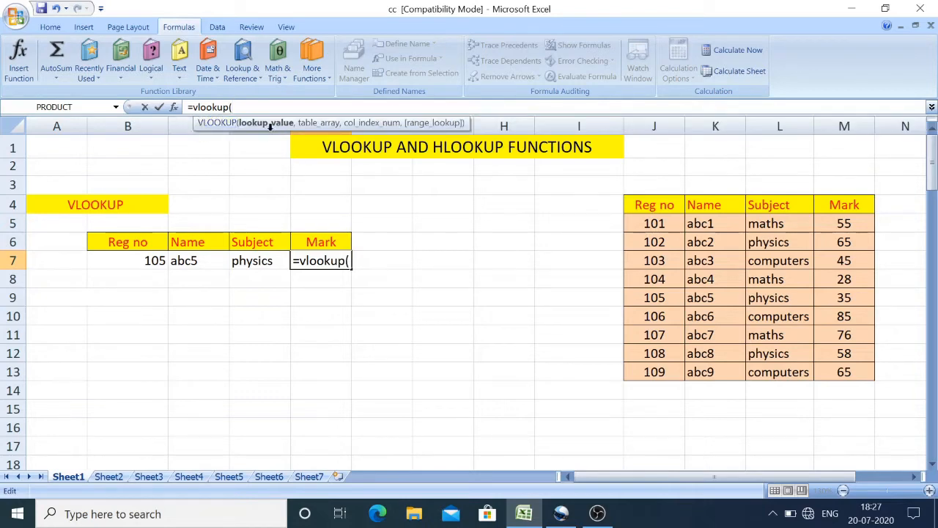
left_click(143, 261)
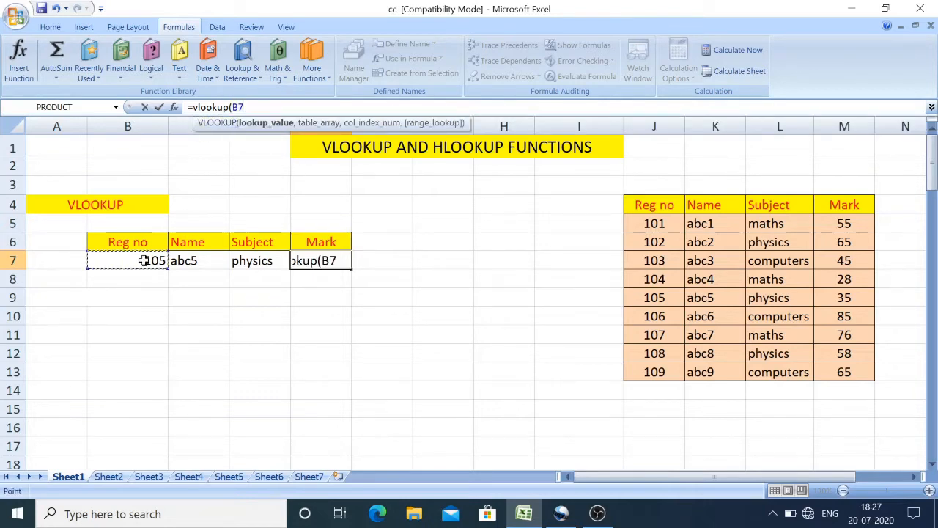
type(",")
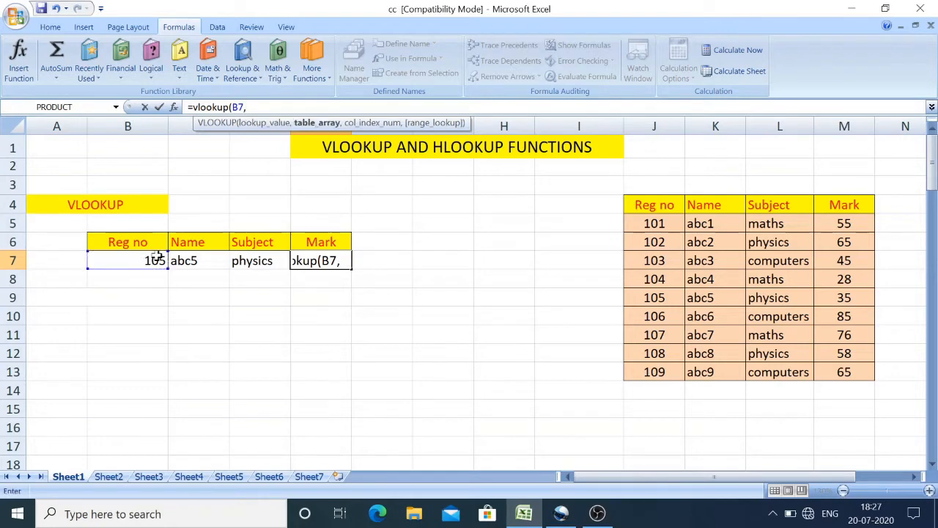
left_click_drag(649, 207, 845, 375)
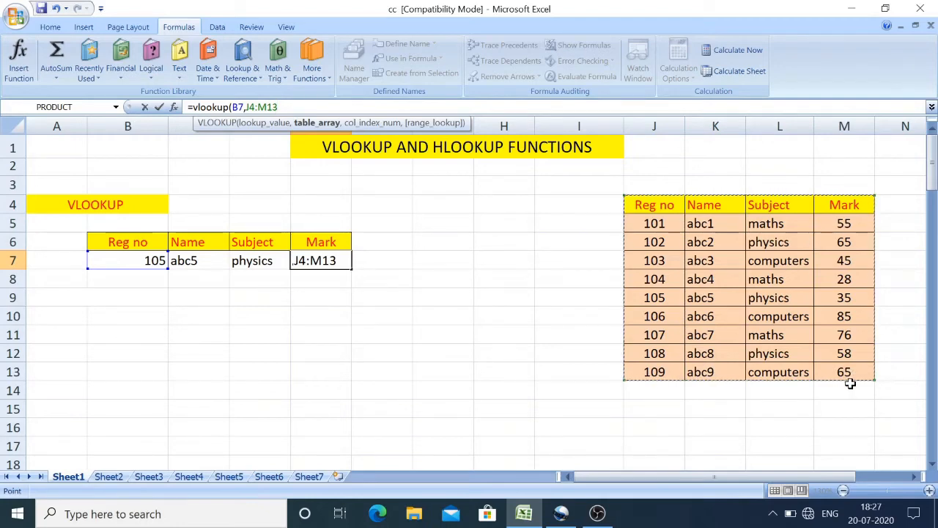
key("F4")
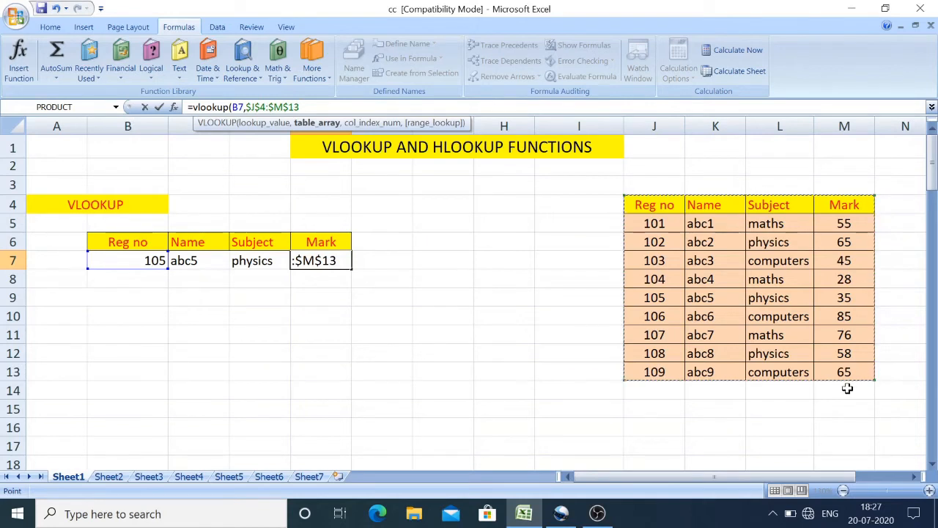
type(",")
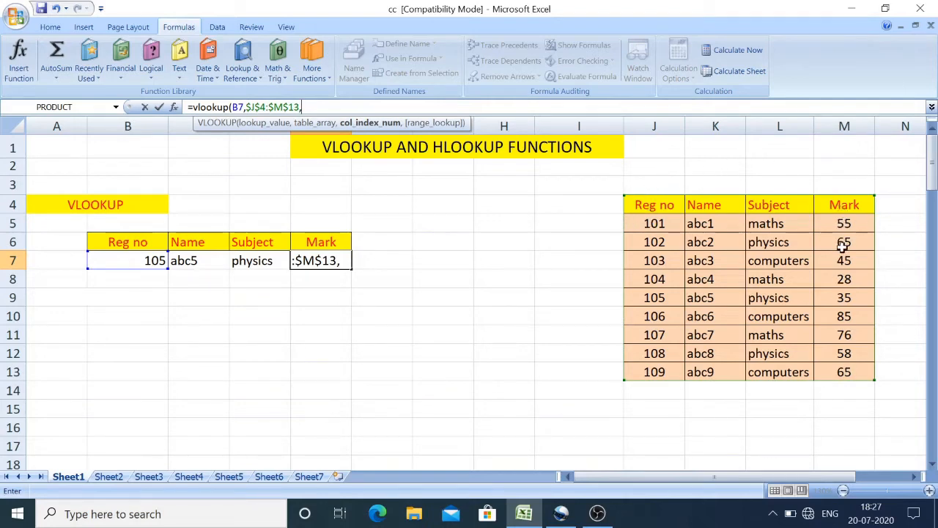
type("4,")
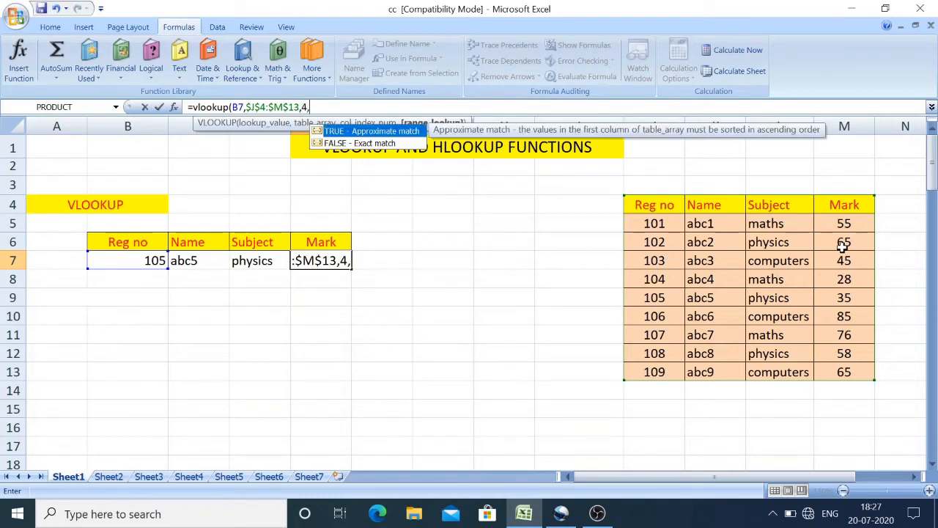
type("0)")
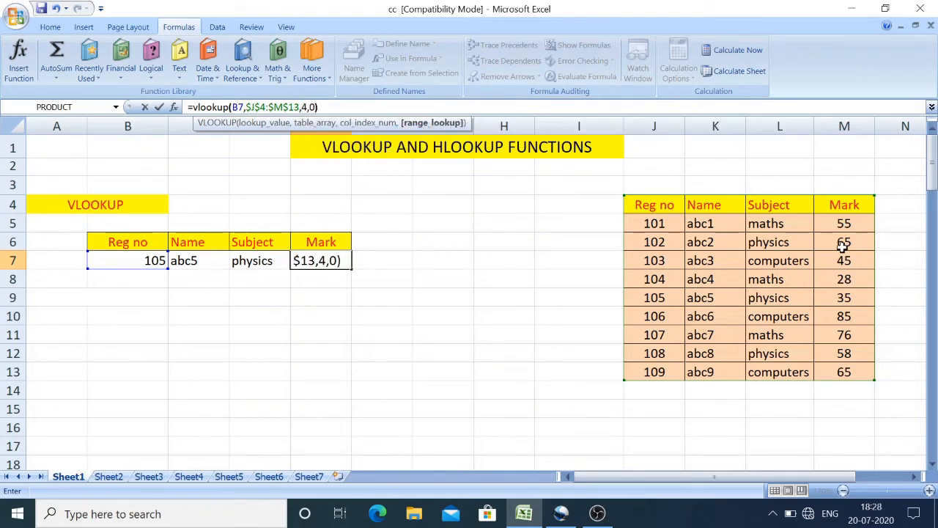
key("Return")
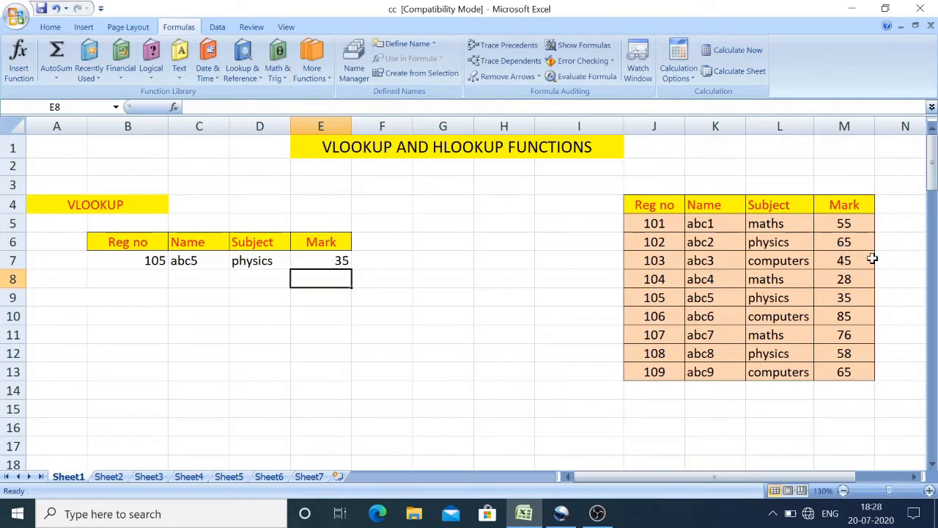
left_click(375, 321)
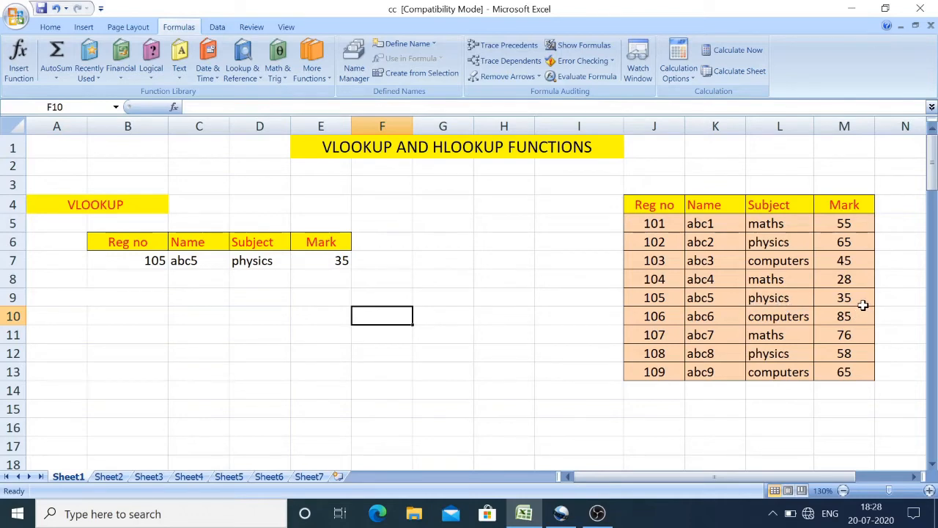
Step: Set the Reg no in cell B7 to 107 and check the retrieved details against that student's row in the marks table
left_click(138, 277)
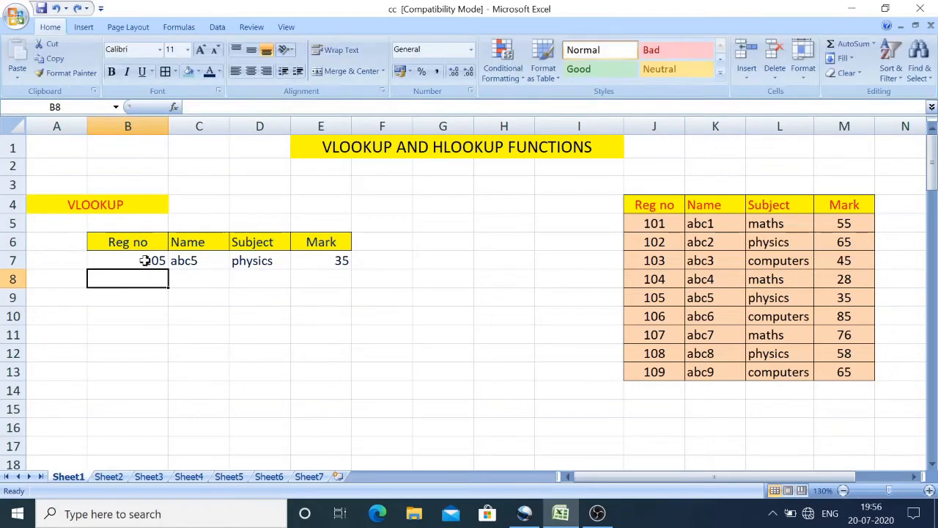
left_click(145, 261)
type("107")
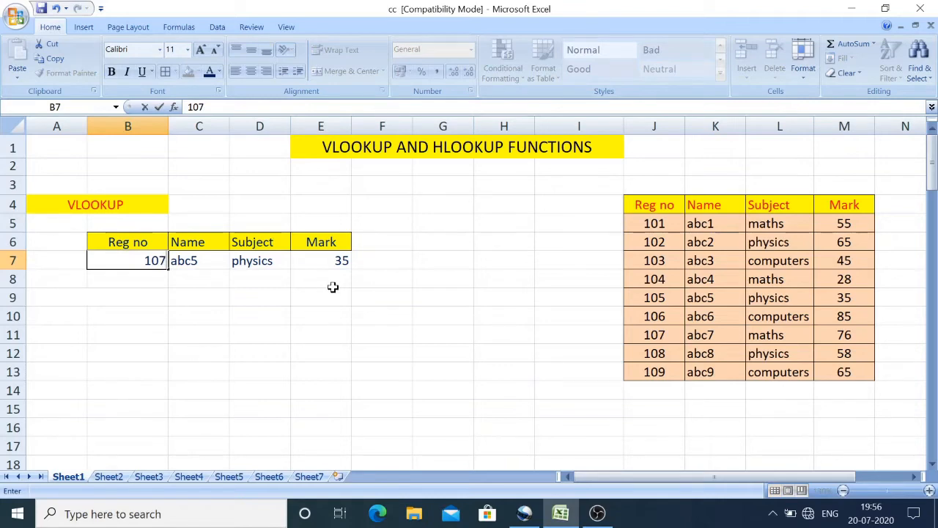
key("Return")
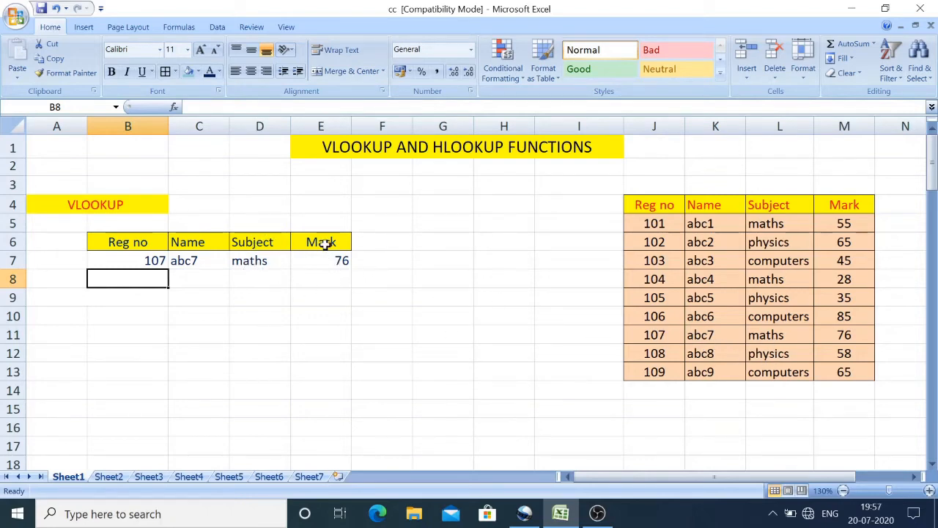
left_click(846, 335)
left_click_drag(846, 335, 667, 345)
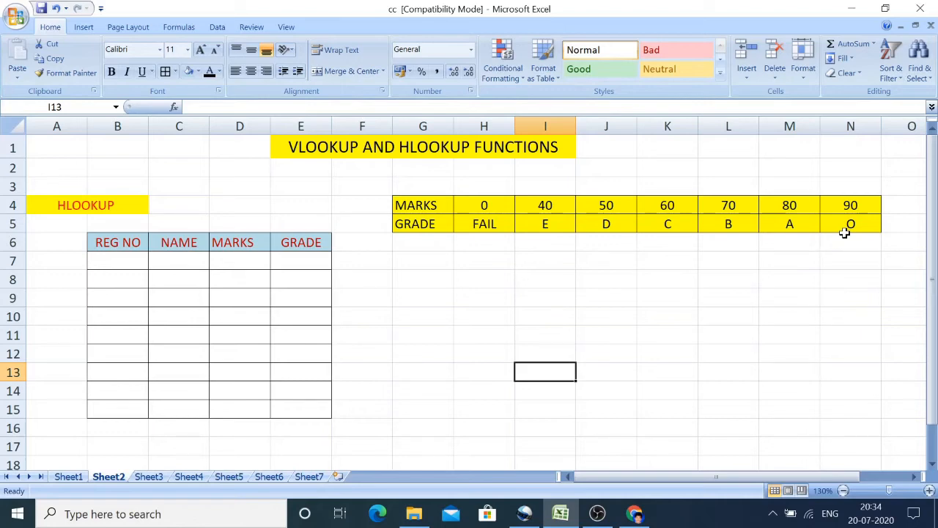
Step: Fill the REG NO column of the HLOOKUP table in B7:B15 with the series 101 to 109
left_click(126, 266)
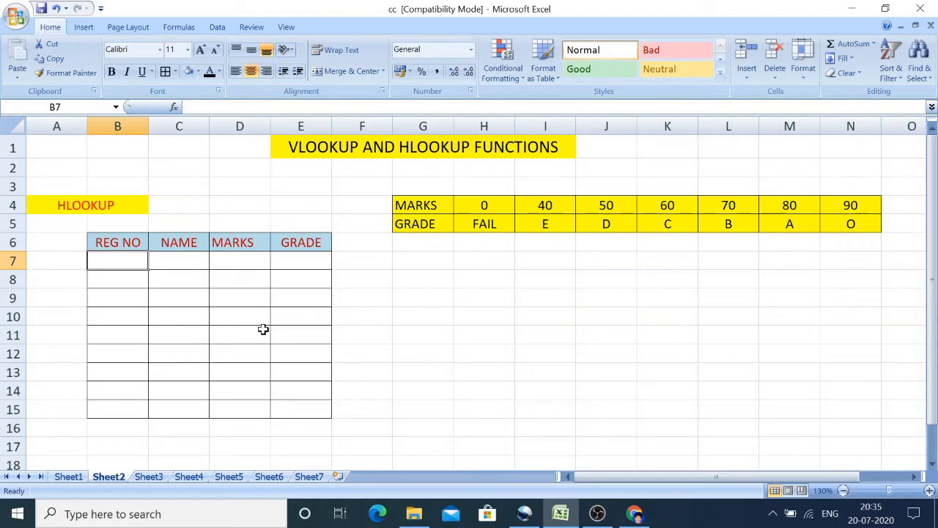
type("101")
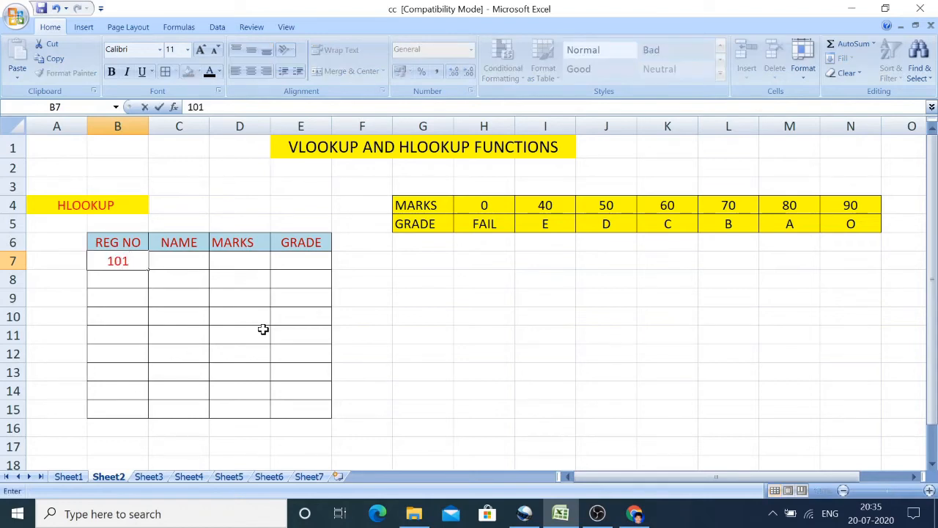
key("Return")
type("102")
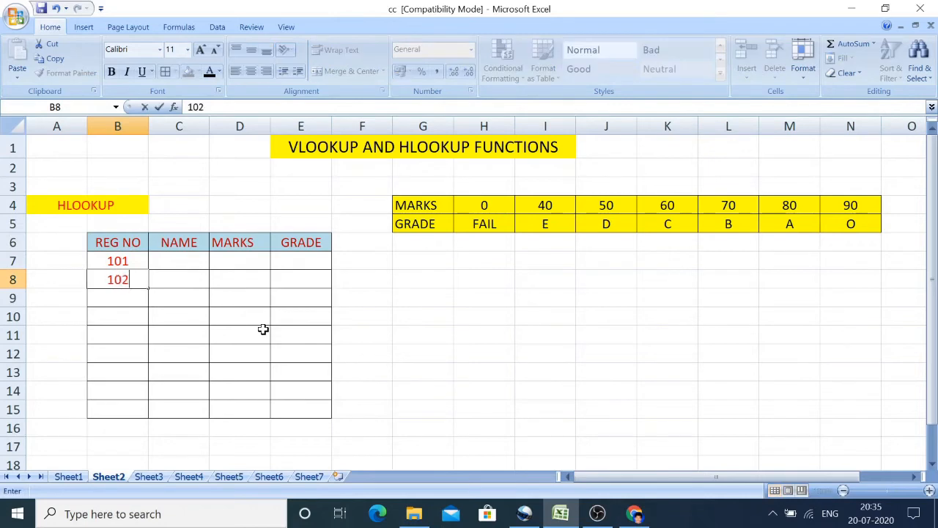
key("Return")
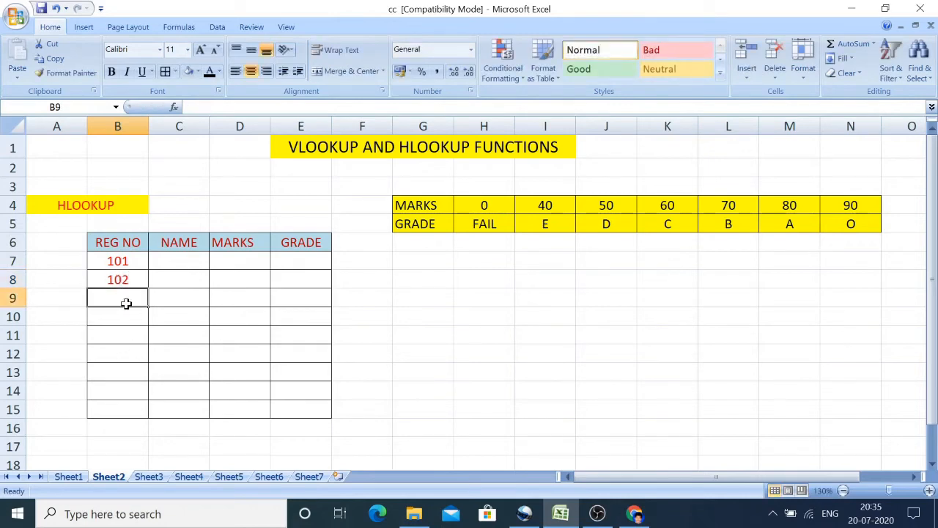
left_click(119, 261)
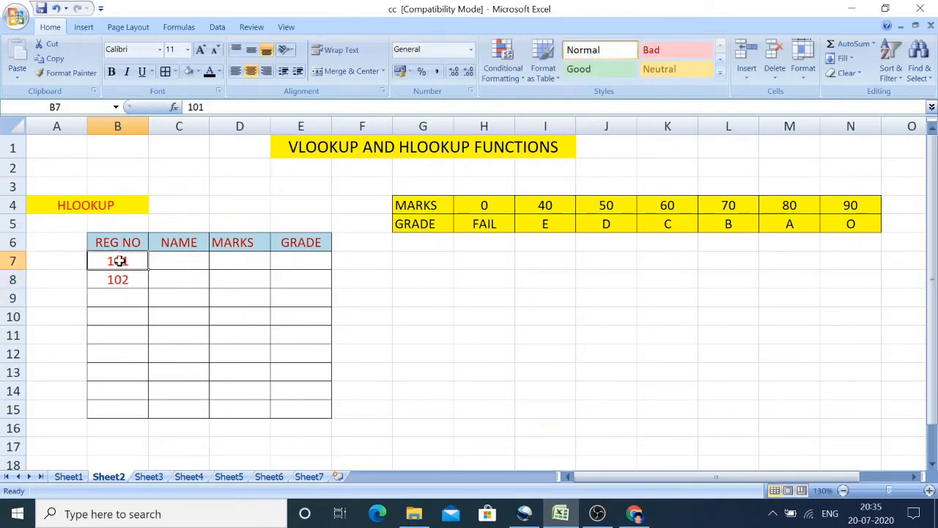
left_click_drag(119, 261, 118, 279)
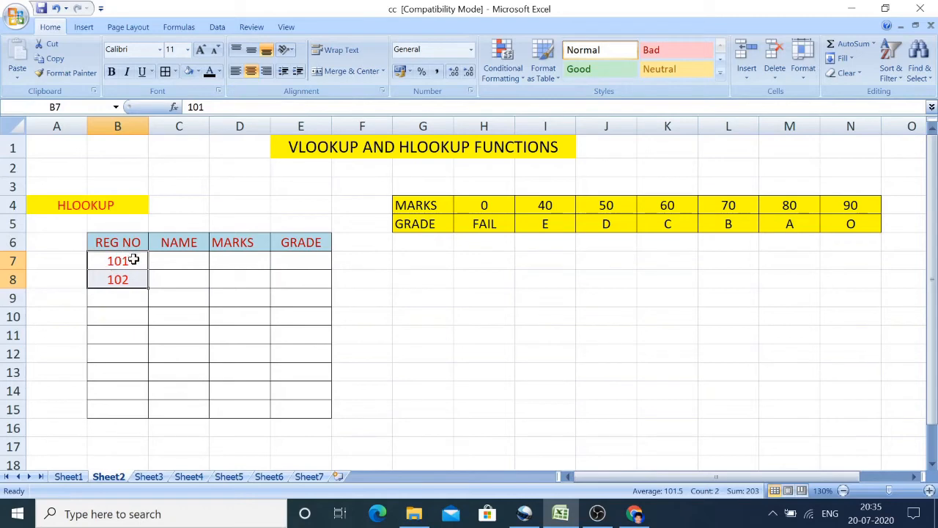
left_click_drag(149, 287, 151, 415)
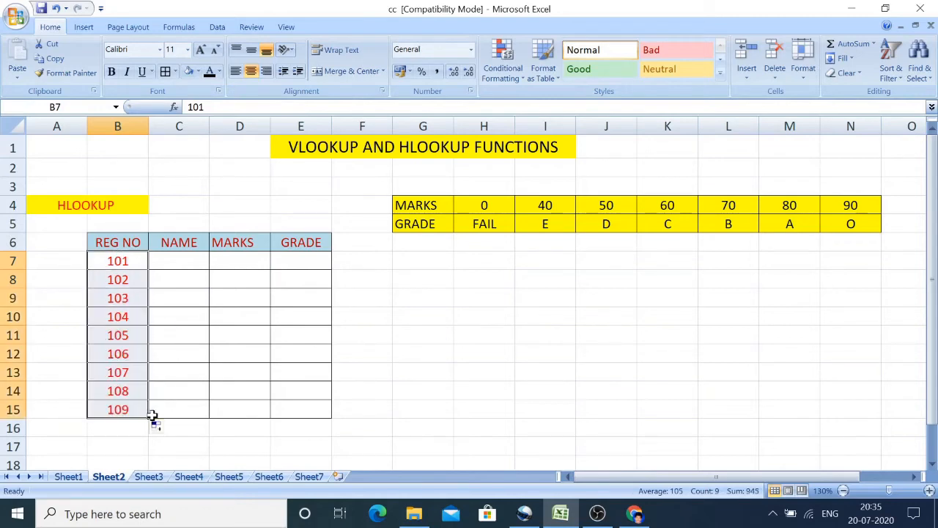
Step: Fill the NAME column in C7:C15 with the series abc1 to abc9
left_click(179, 260)
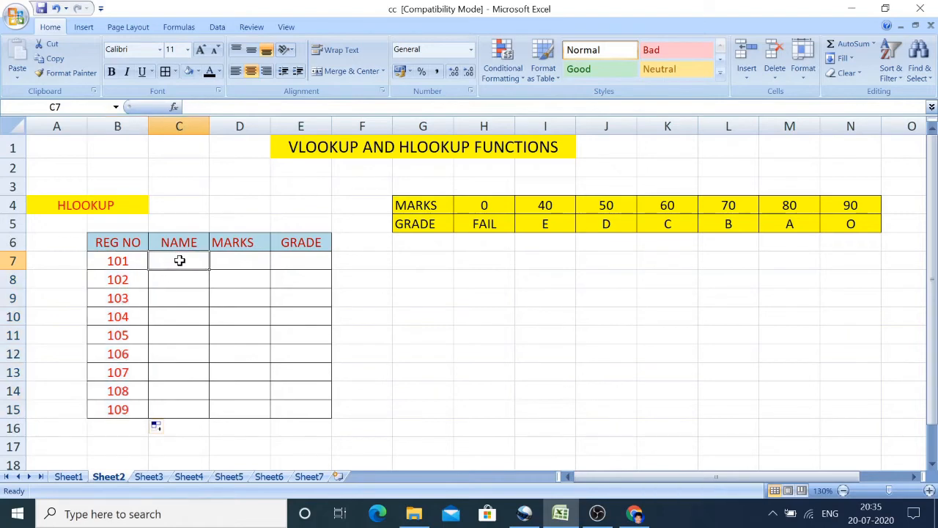
type("a")
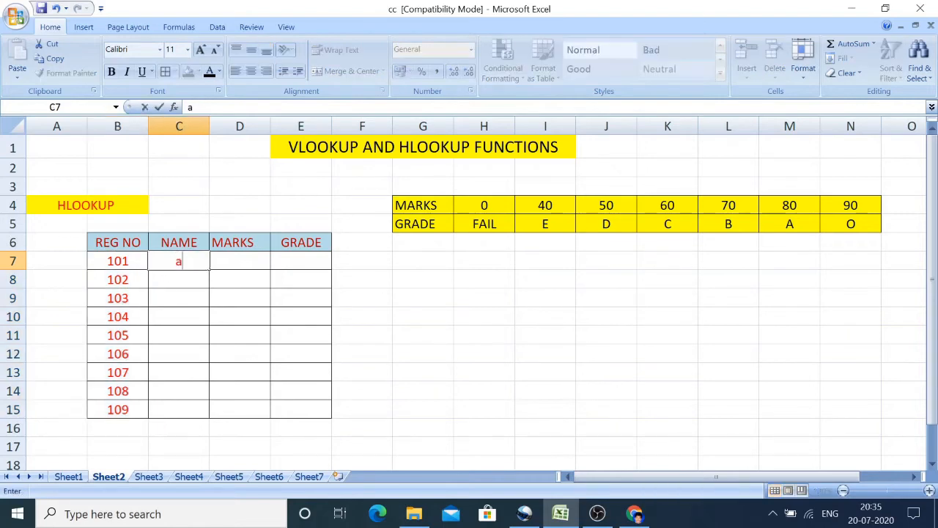
type("bc1")
left_click(183, 279)
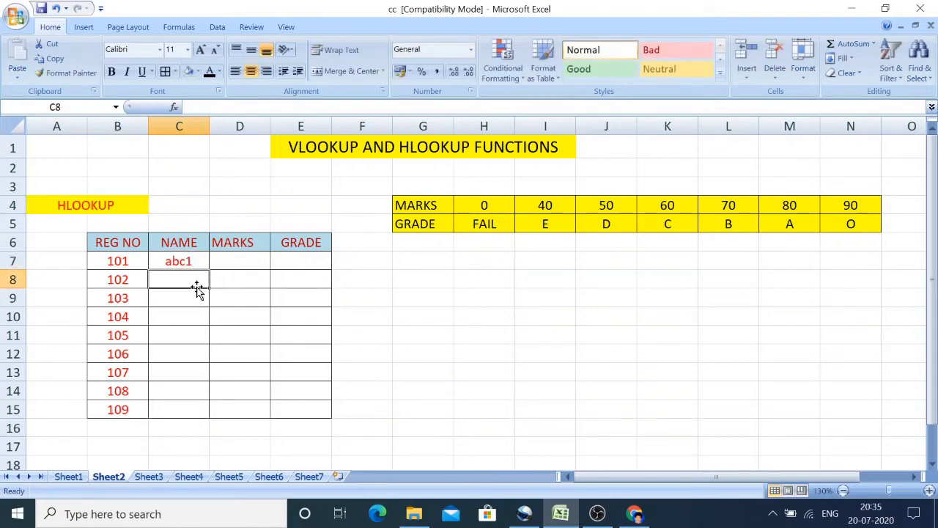
type("abc2")
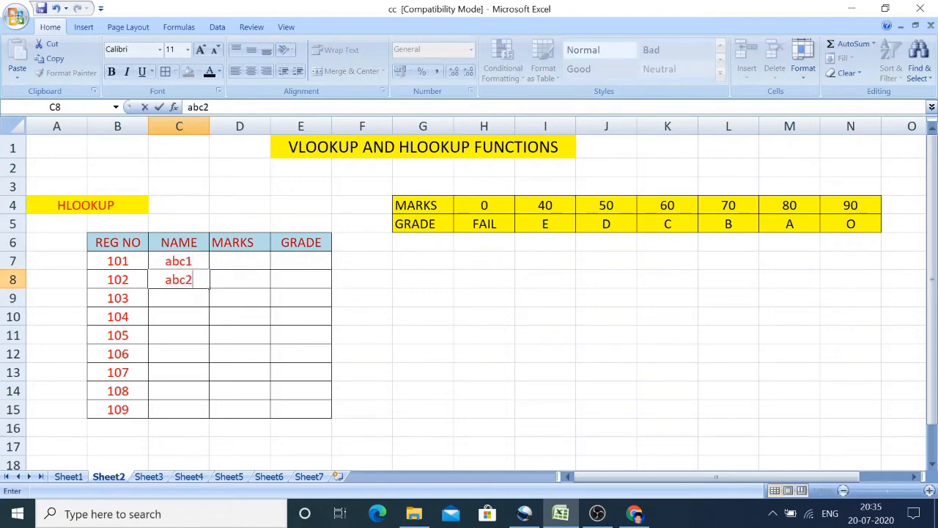
left_click(184, 261)
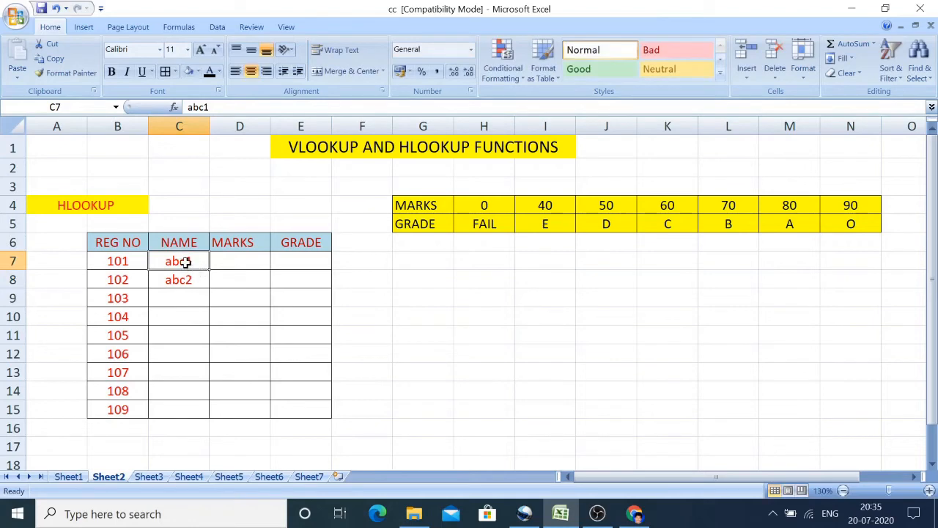
left_click_drag(184, 262, 185, 277)
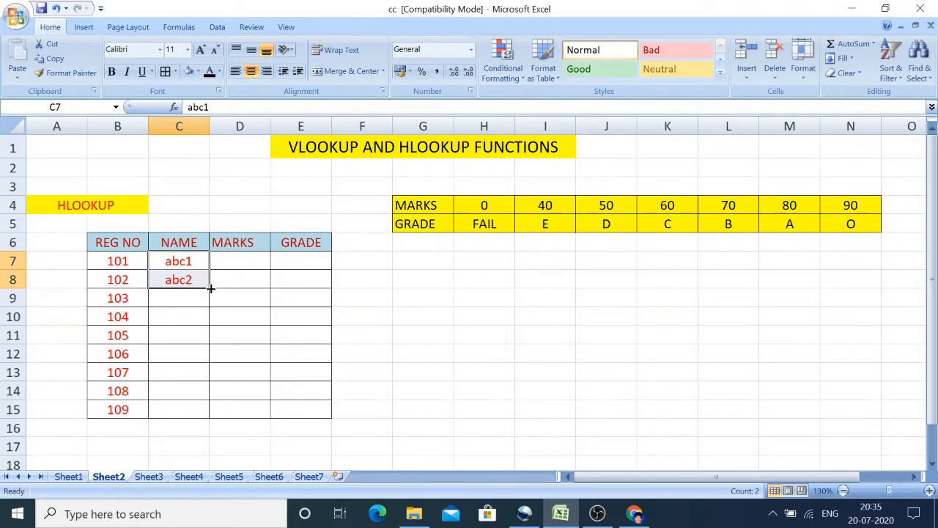
left_click_drag(210, 288, 205, 421)
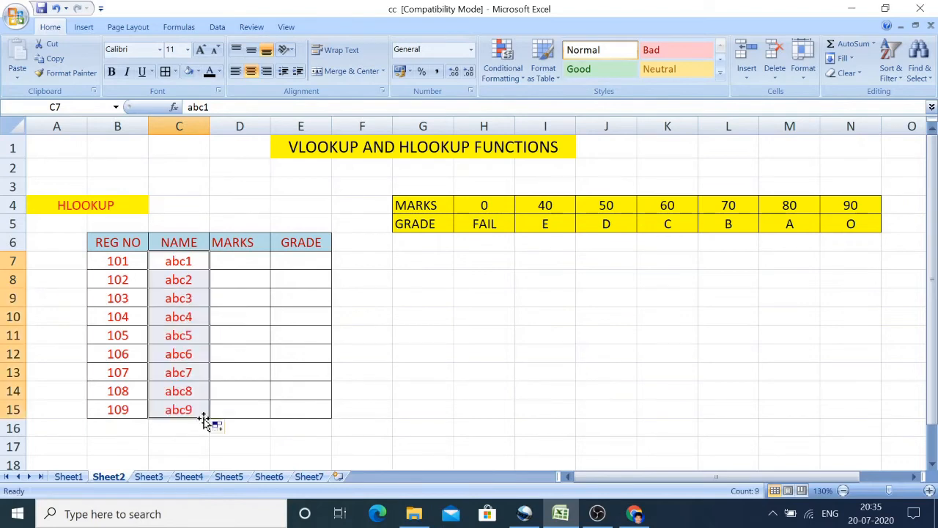
Step: Enter the marks 55, 65, 45, 25, 89, 95, 76, 35 and 40 down the MARKS column in D7:D15
left_click(234, 262)
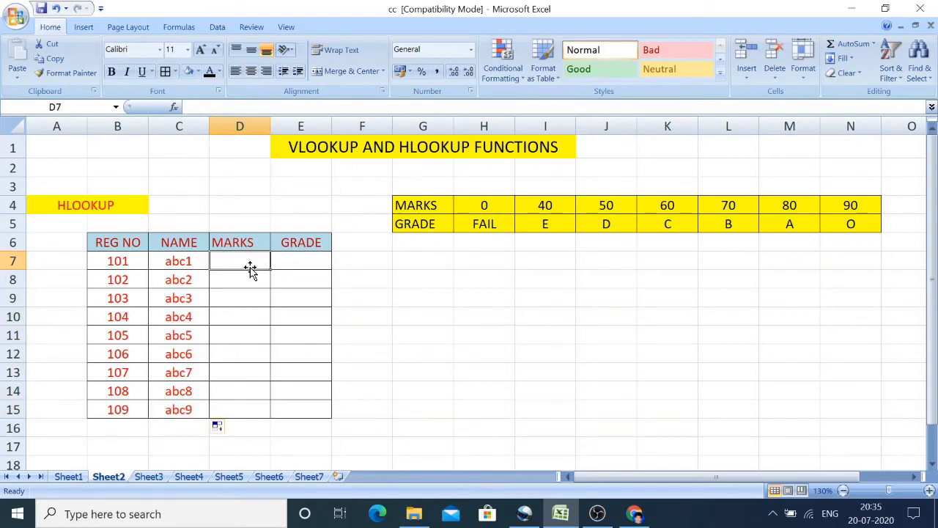
type("55")
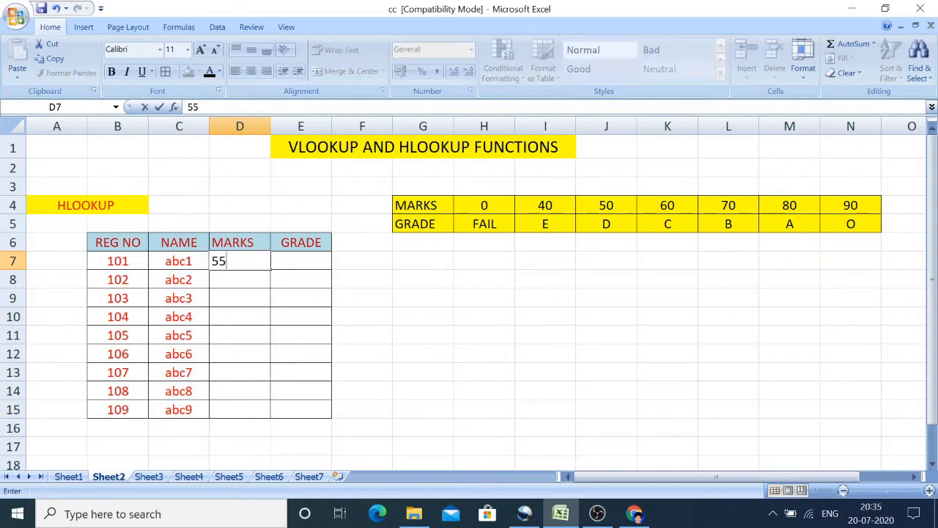
key("Return")
type("65")
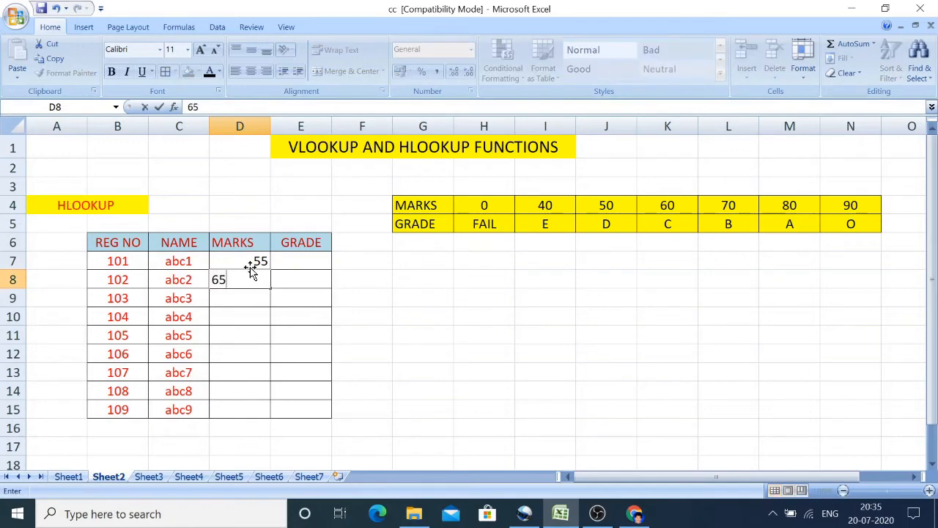
key("Return")
type("45")
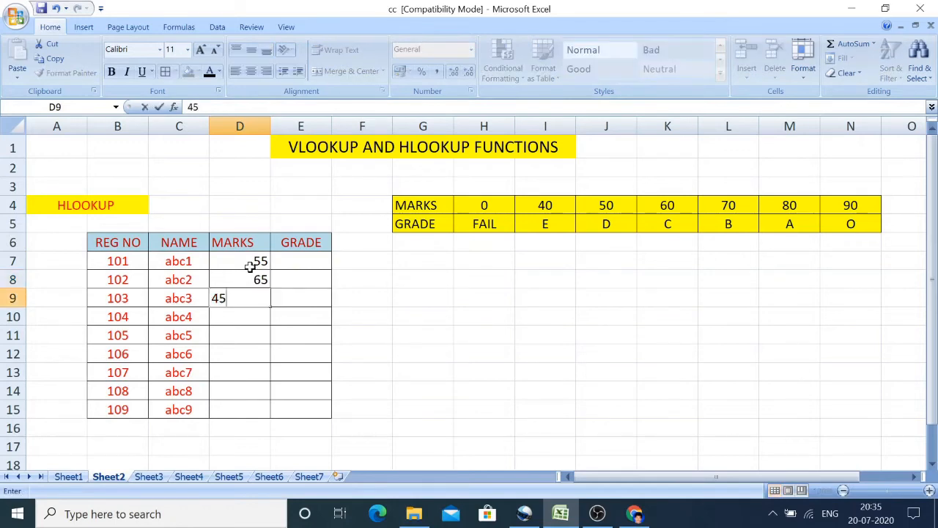
key("Return")
type("25")
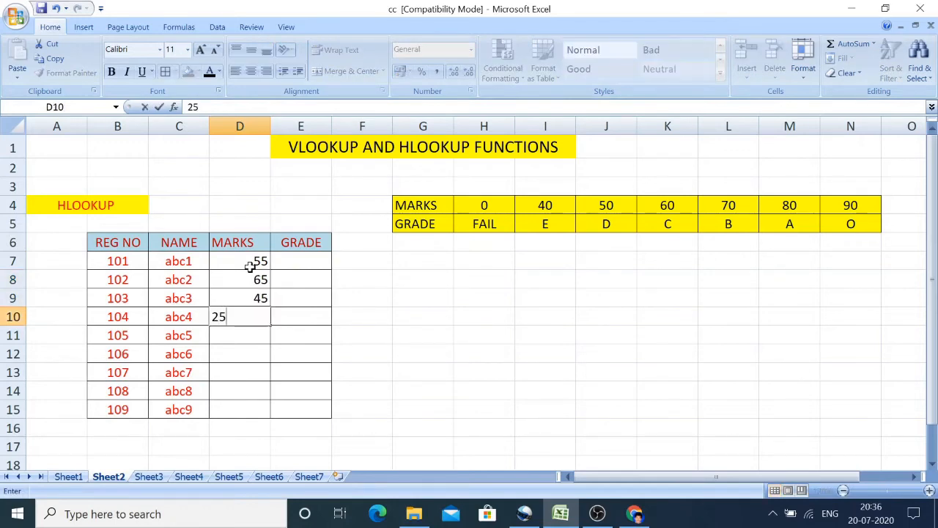
key("Return")
type("89")
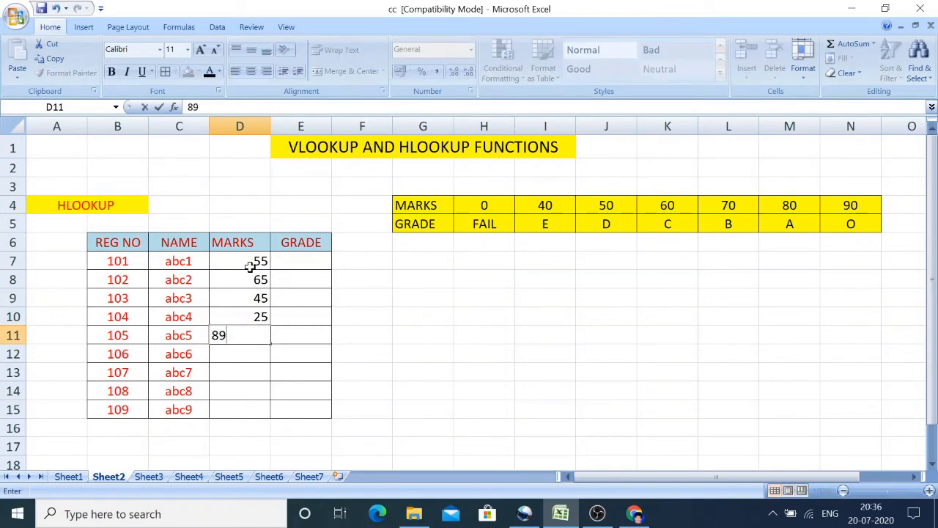
key("Return")
type("95")
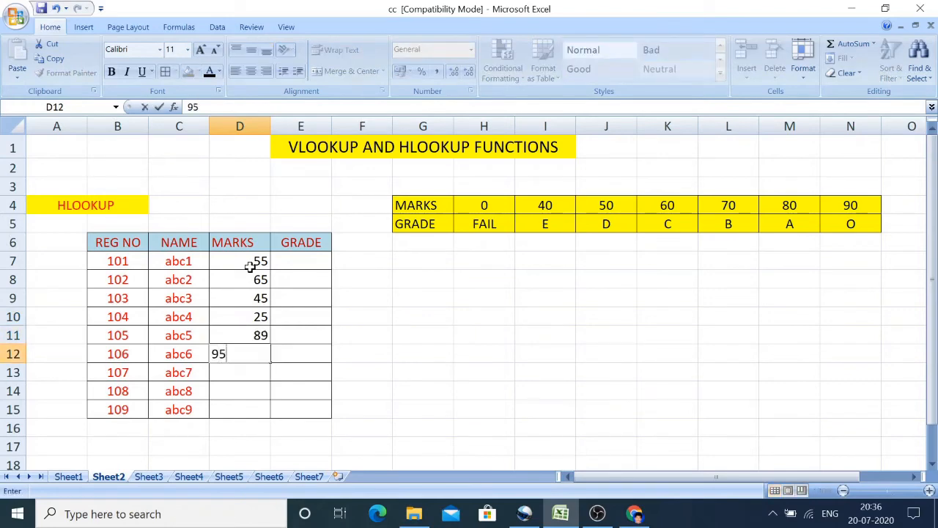
key("Return")
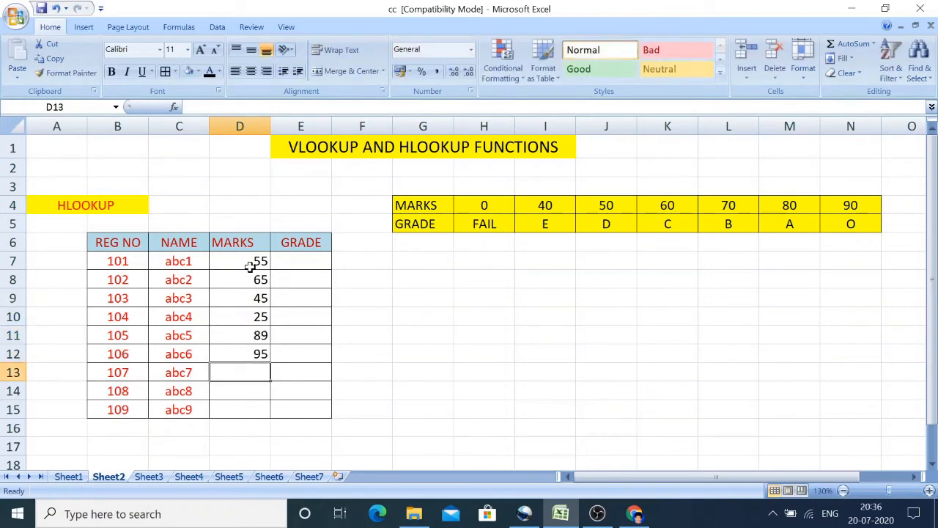
type("76")
key("Return")
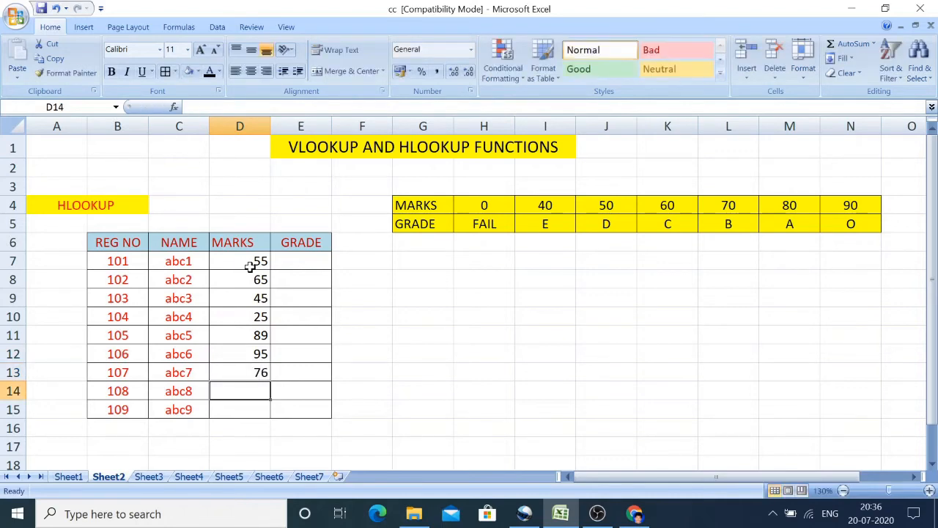
type("35")
key("Return")
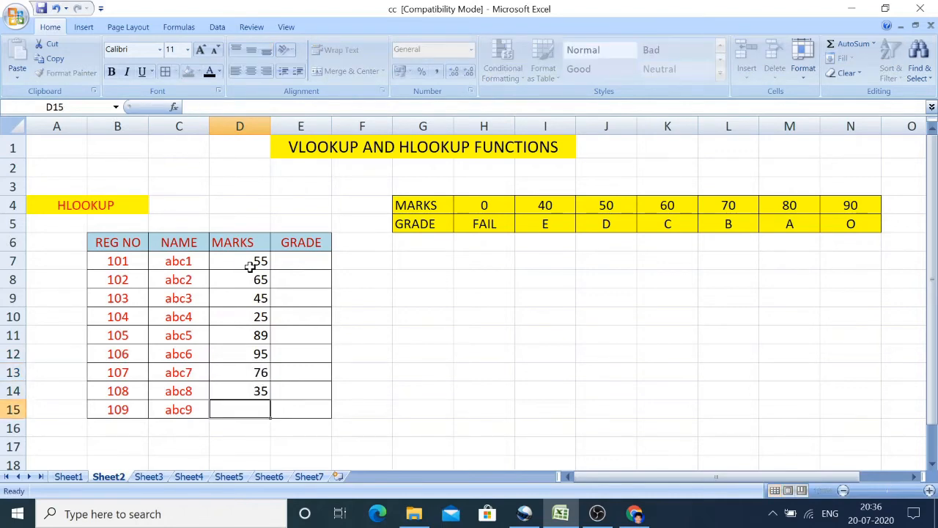
type("40")
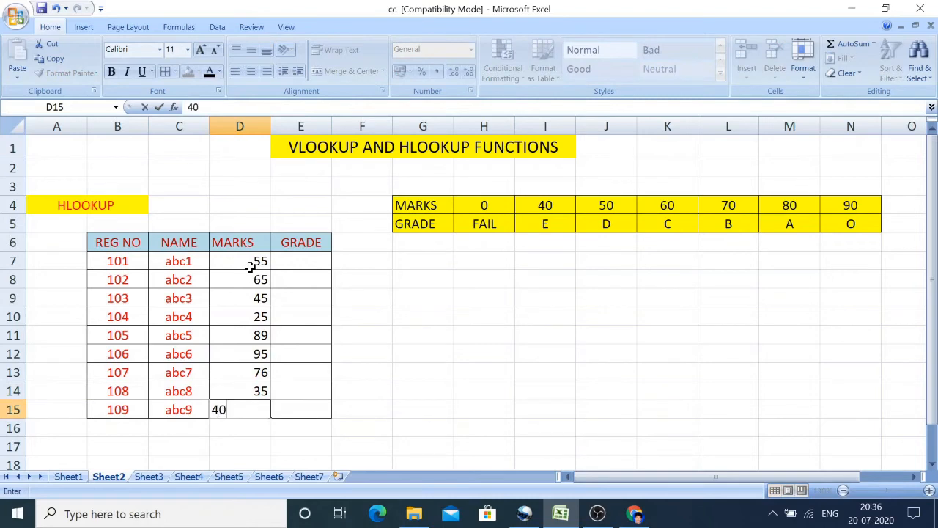
key("Return")
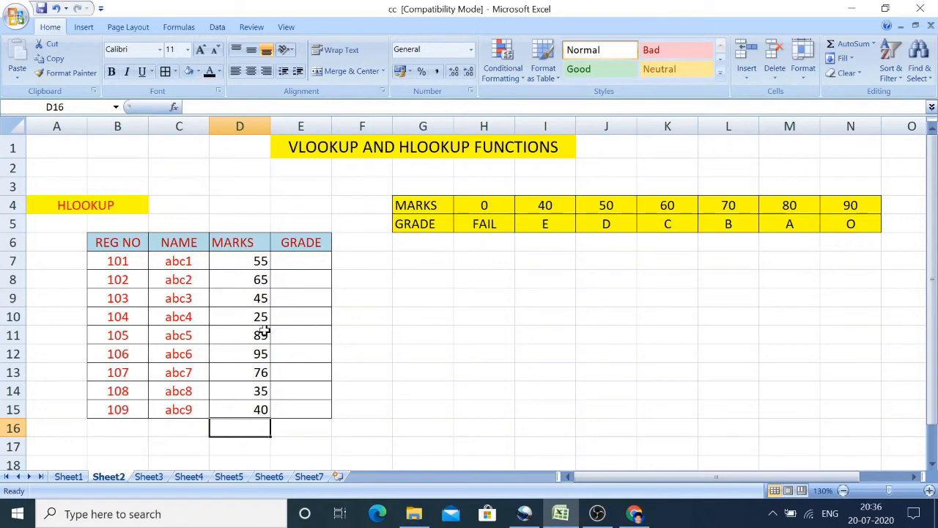
Step: Enter =HLOOKUP(D7,$G$4:$N$5,2,1) in cell E7 to look up the first student's grade with an approximate match
left_click(295, 263)
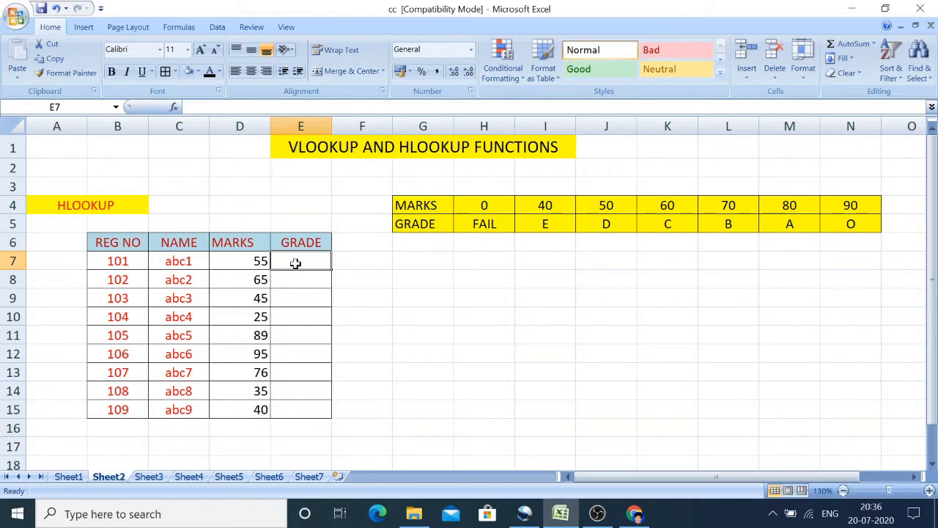
type("=")
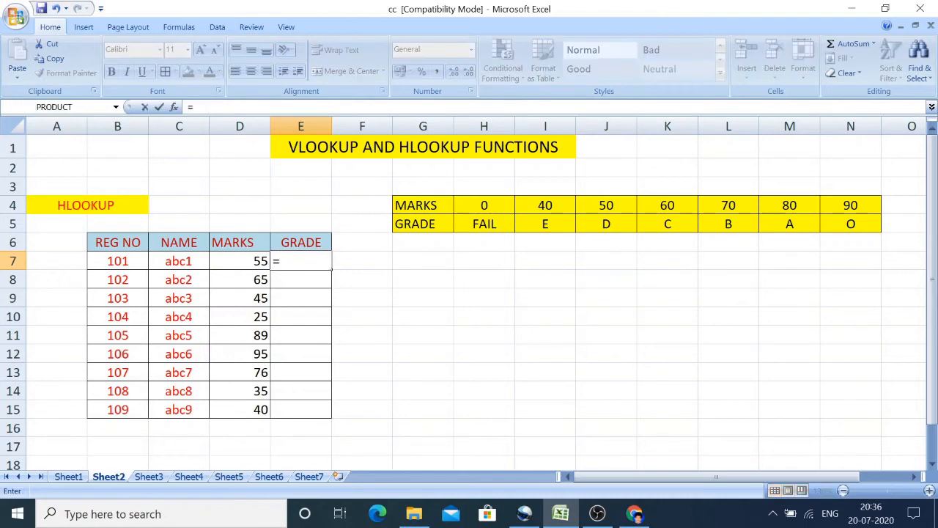
type("hl")
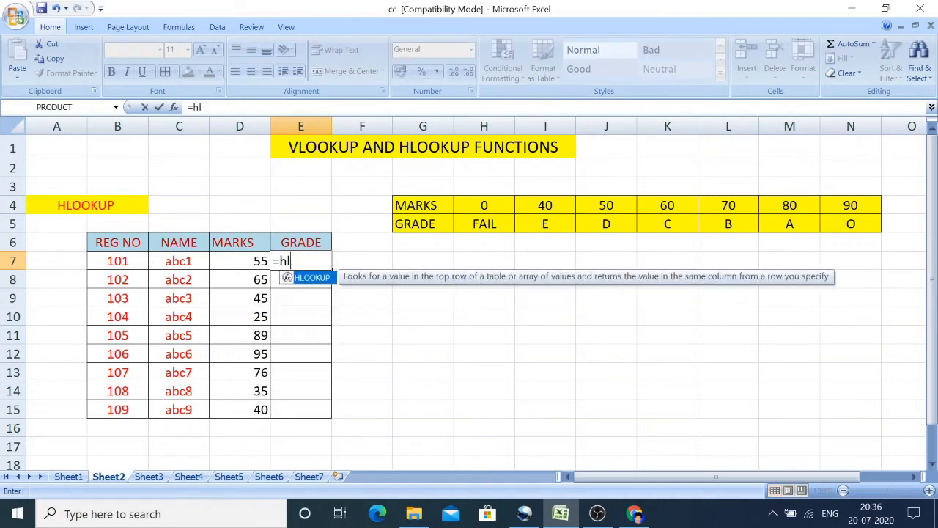
type("ookup(")
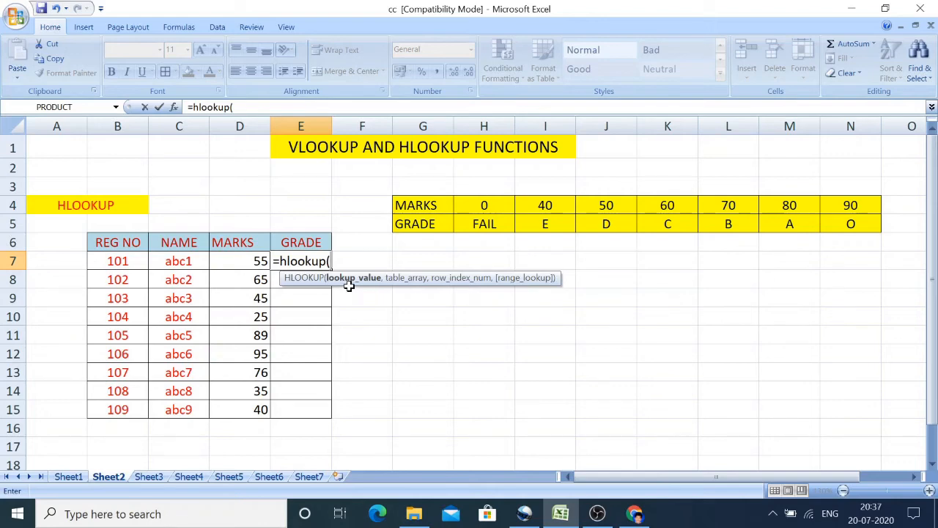
left_click(252, 261)
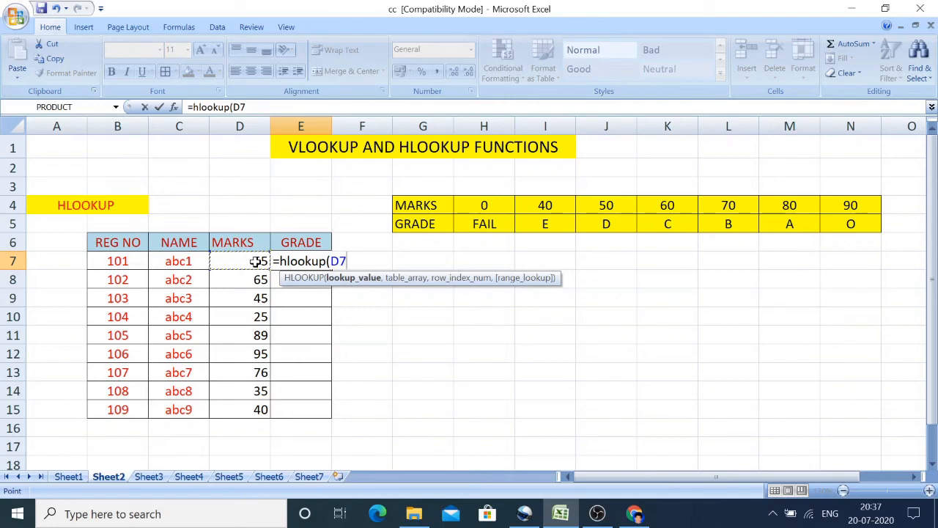
type(",")
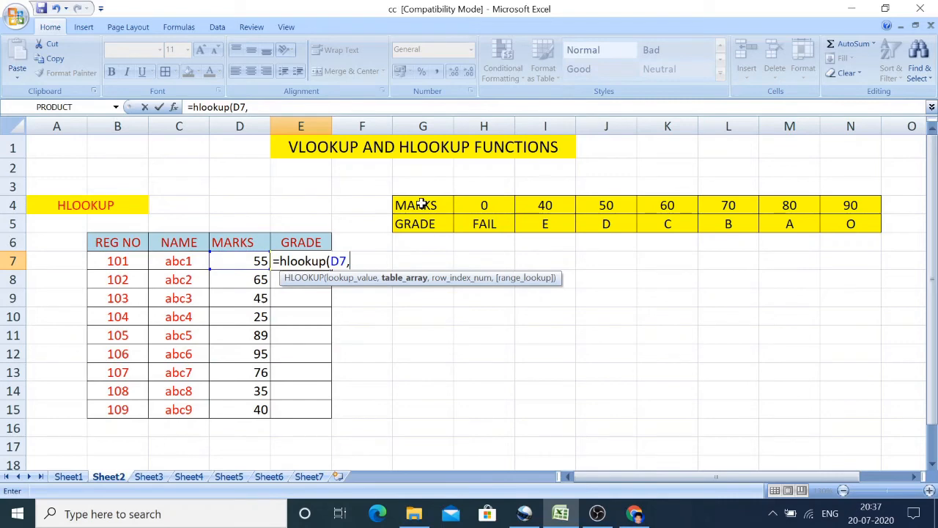
left_click_drag(422, 205, 846, 221)
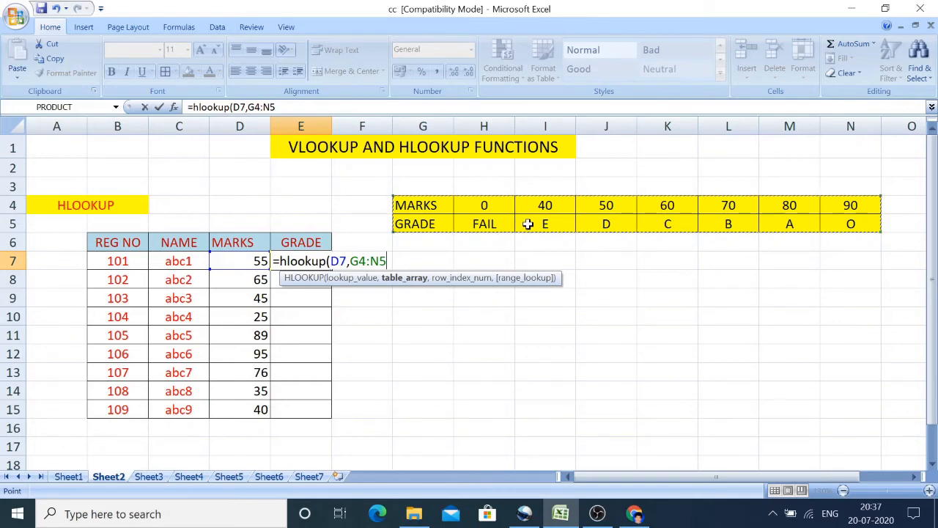
key("F4")
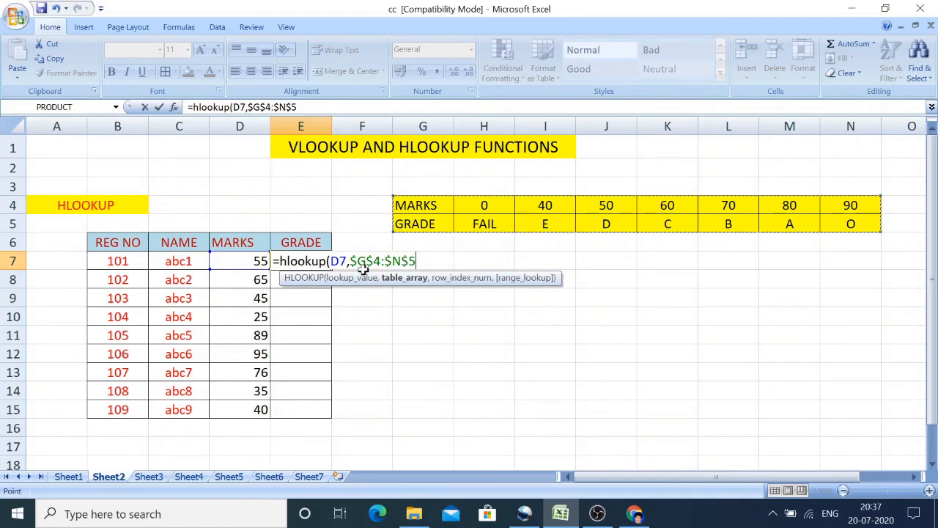
type(",")
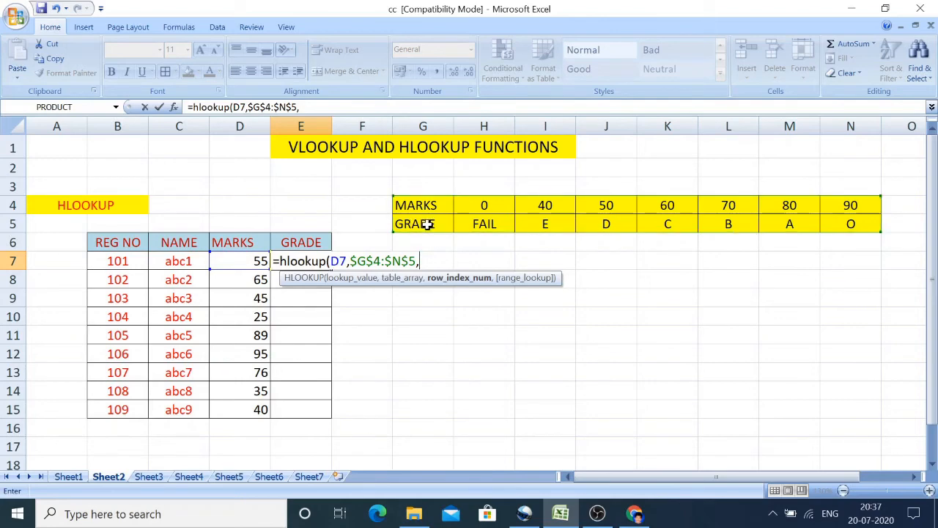
type("2,")
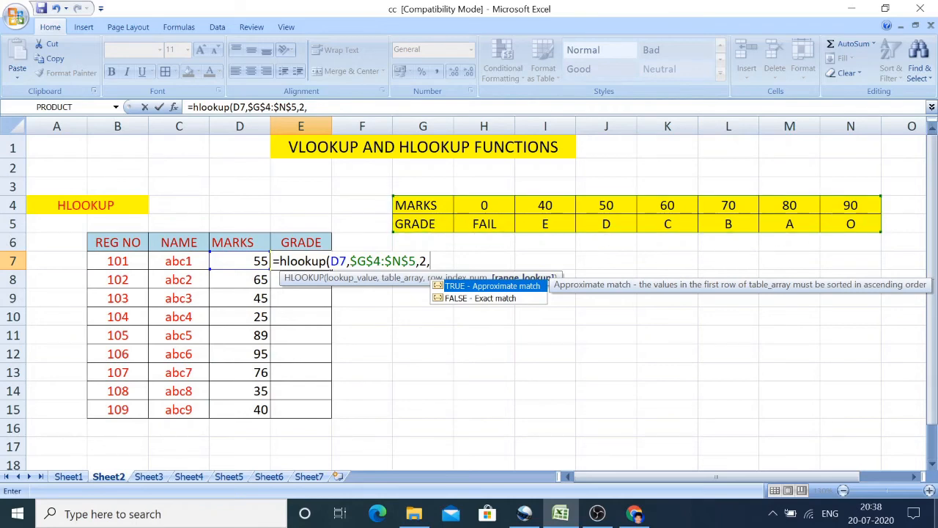
type("1)")
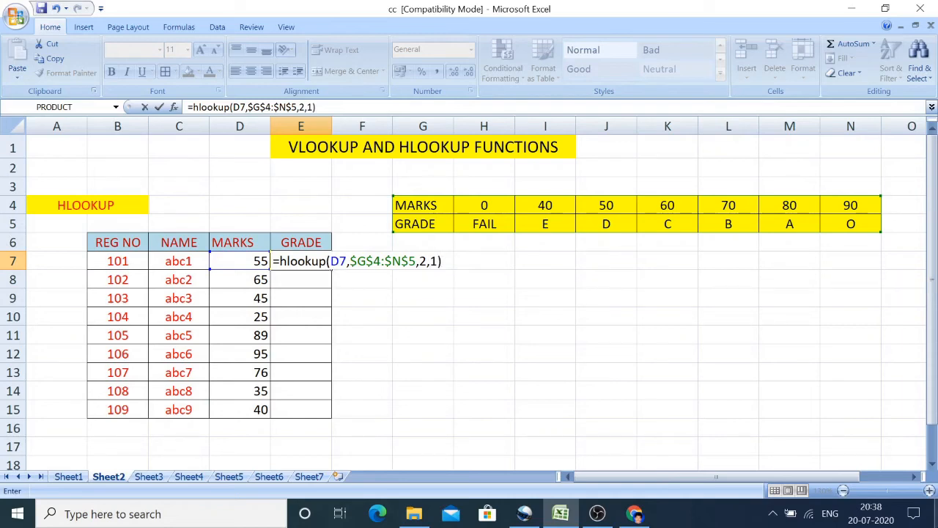
key("Return")
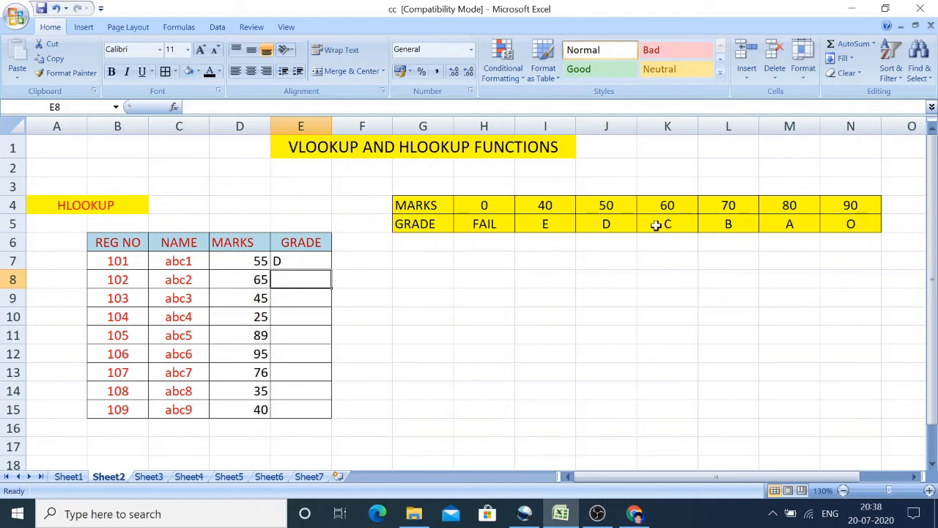
Step: Copy the HLOOKUP formula from E7 down the GRADE column through E15
left_click(315, 266)
left_click_drag(332, 270, 331, 286)
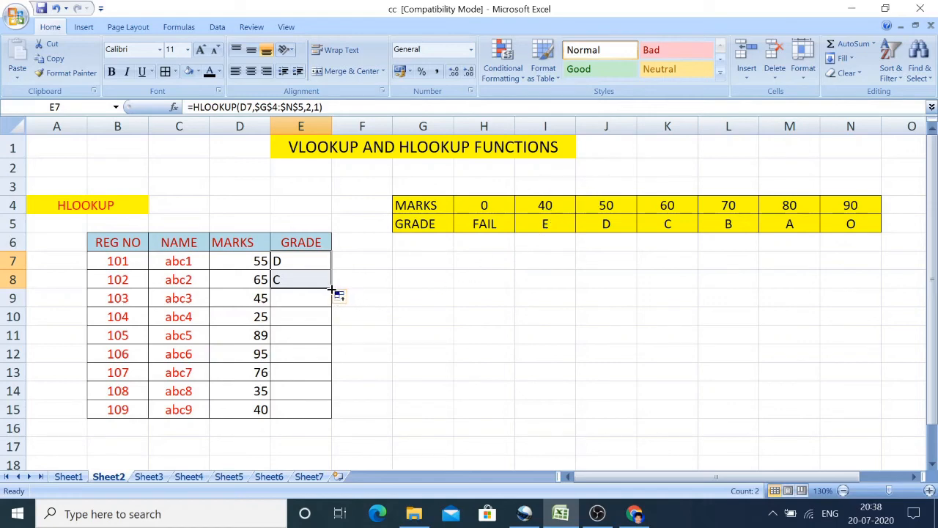
left_click_drag(332, 291, 334, 309)
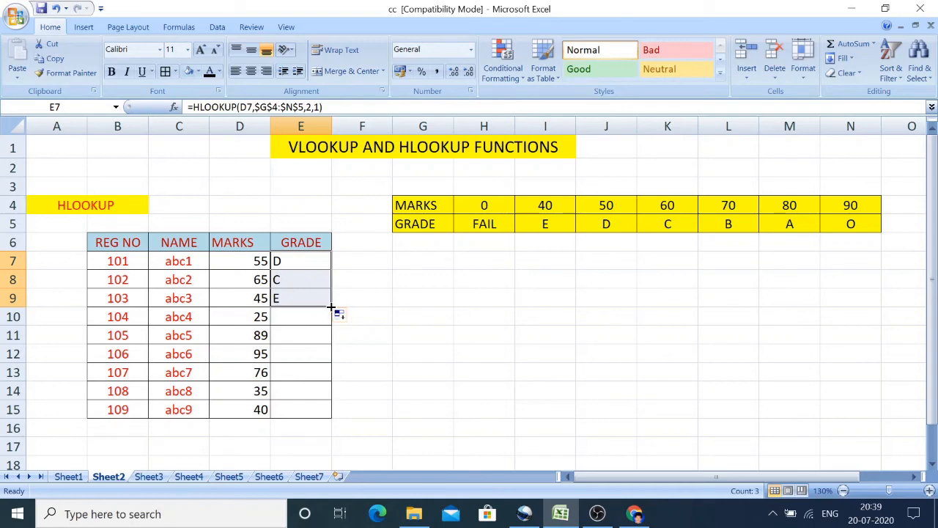
left_click_drag(331, 307, 334, 326)
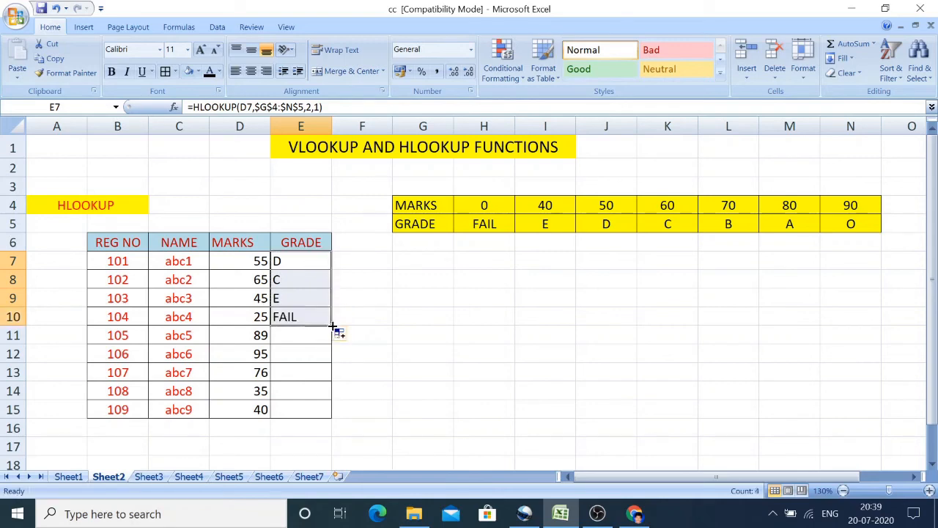
double_click(332, 326)
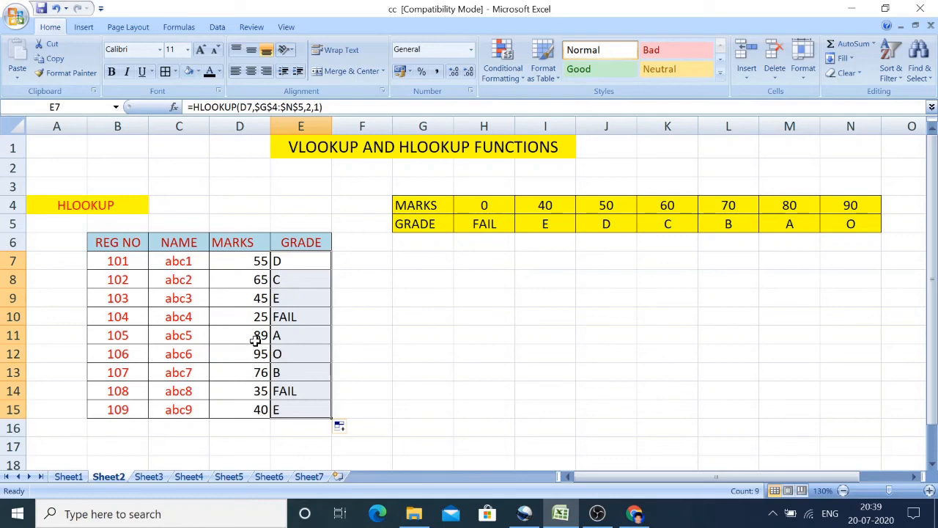
Step: Change abc4's mark in cell D10 to 89 to test the grade lookup
left_click(253, 317)
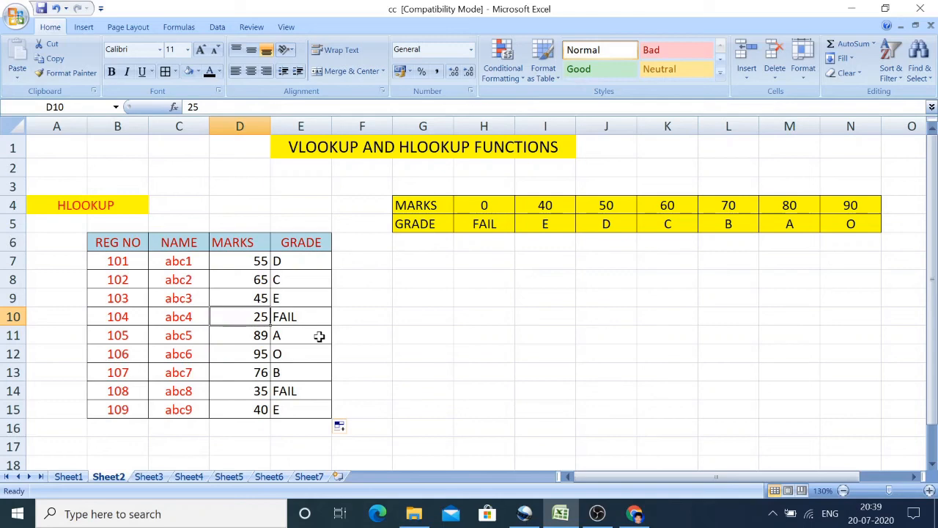
type("65")
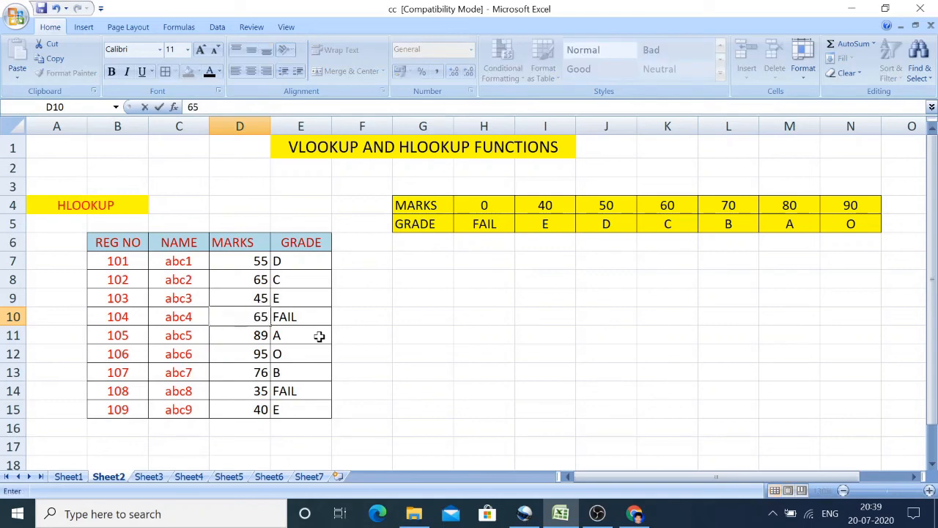
key("BackSpace")
key("BackSpace")
type("89")
key("Return")
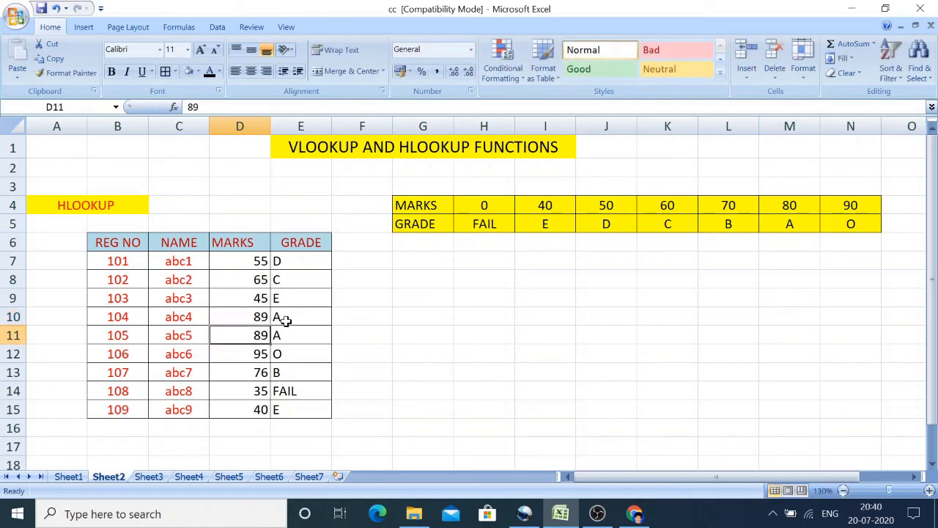
Step: Change the mark in cell D10 to 49 to test a lower grade band
left_click(260, 316)
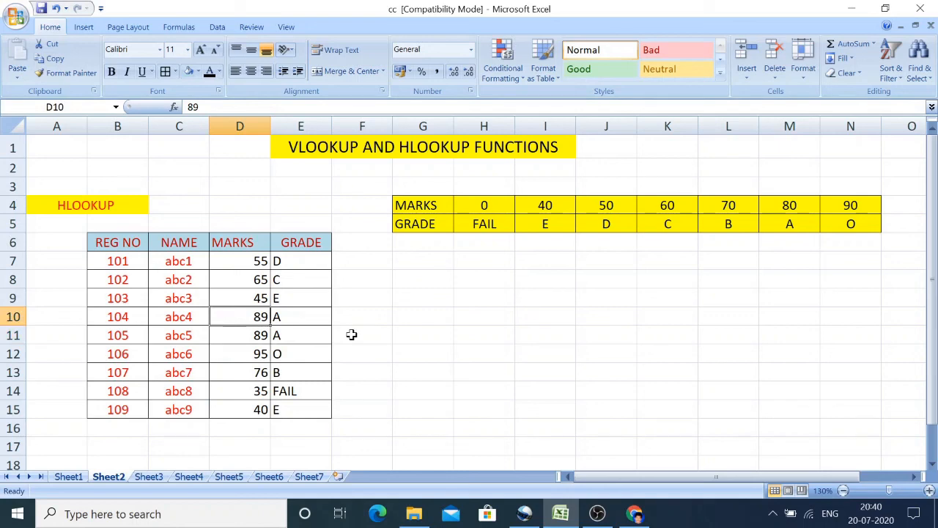
type("49")
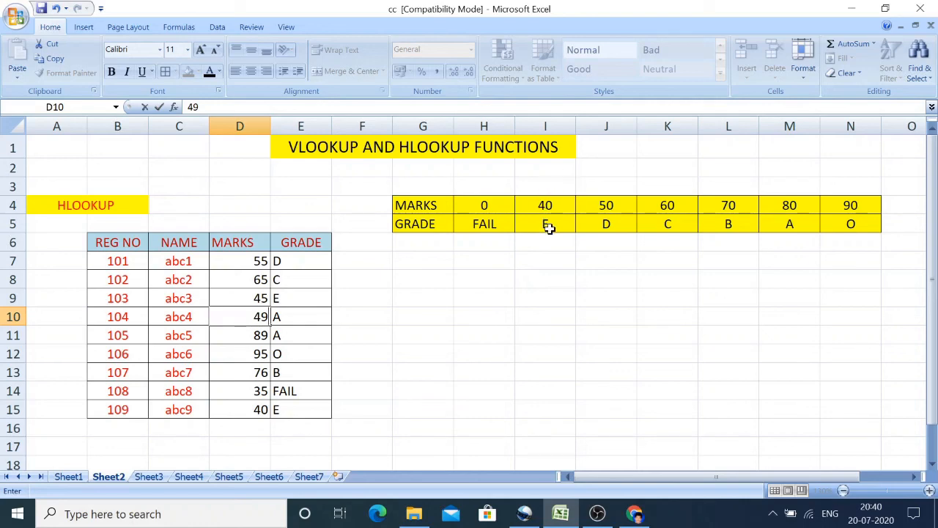
key("Return")
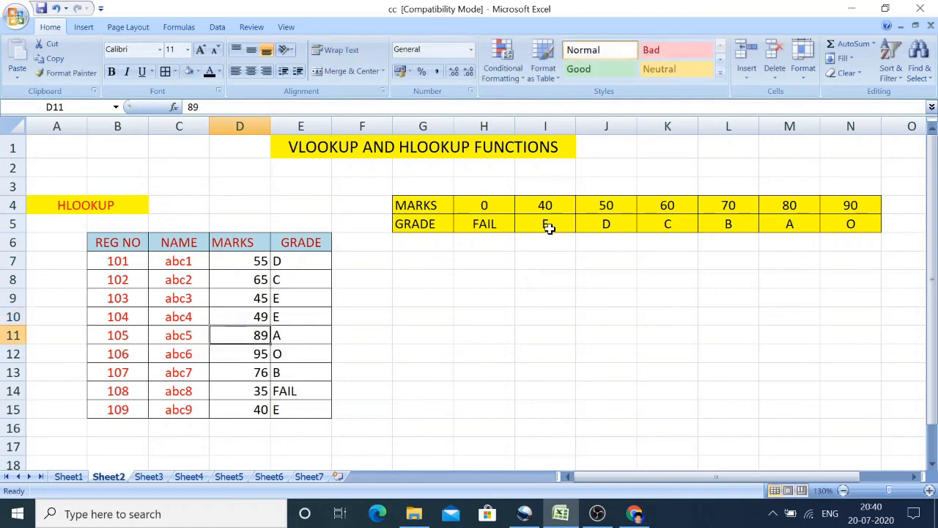
Step: Set abc4's mark in cell D10 to 98 to test the highest grade band
left_click(256, 317)
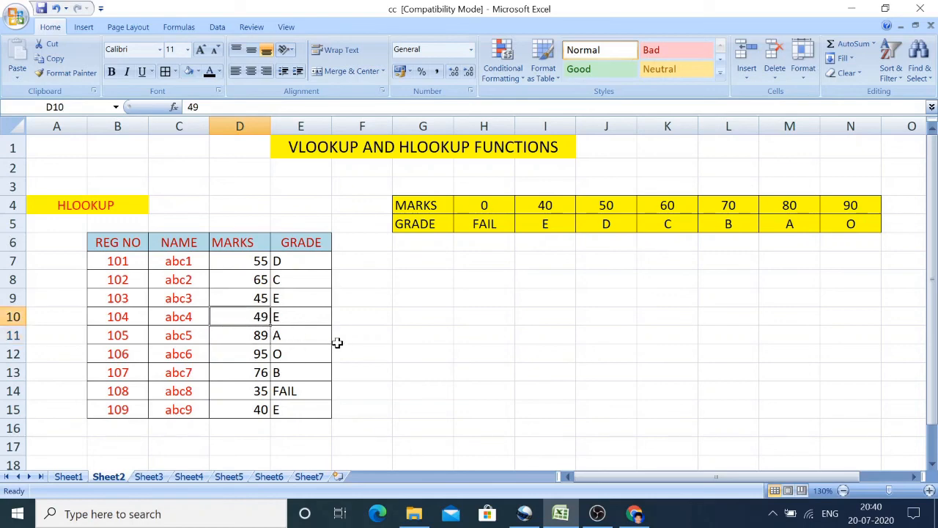
type("95")
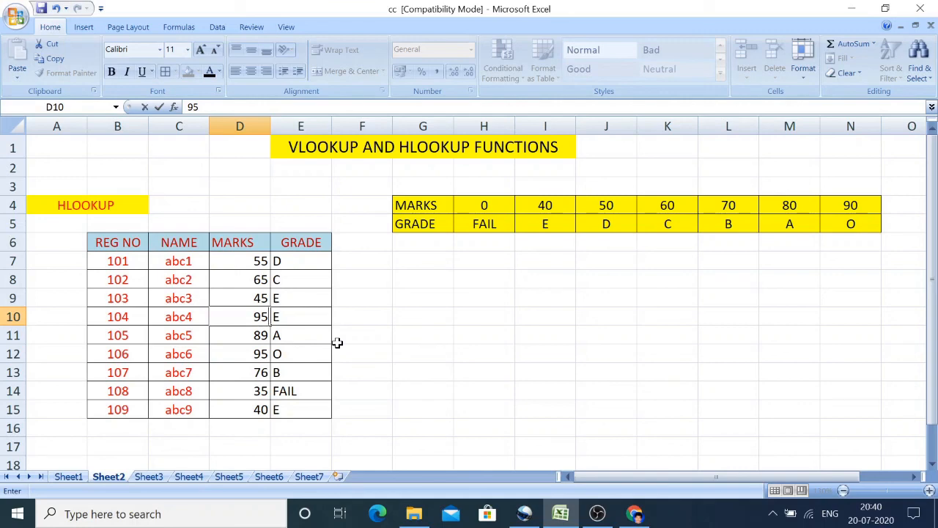
key("BackSpace")
type("98")
key("BackSpace")
key("BackSpace")
type("8")
key("Return")
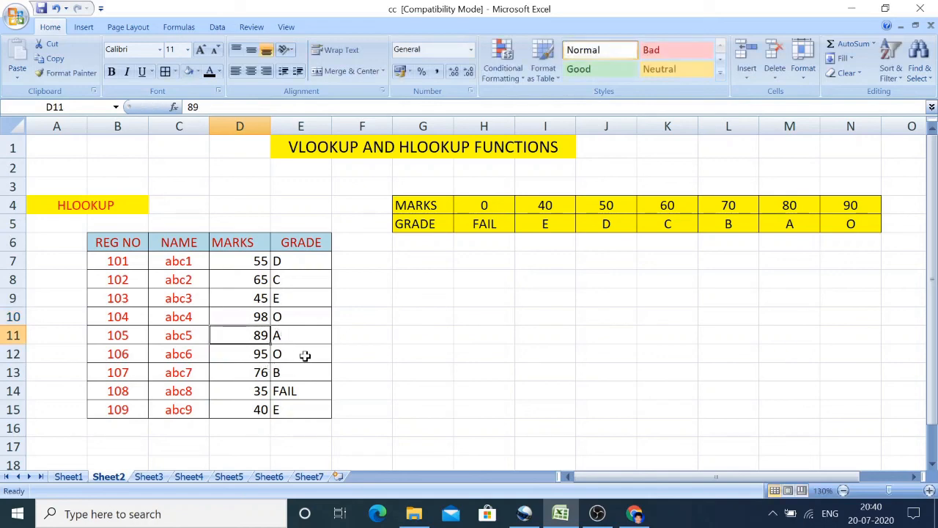